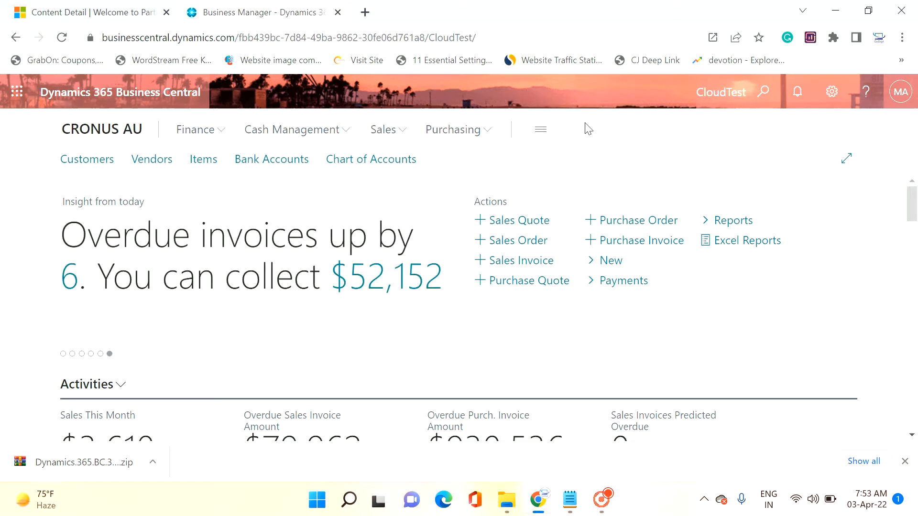
# Step: Examine the title of the PartnerSource download page for Business Central On-Premises 2022 Release Wave 1
pyautogui.click(117, 11)
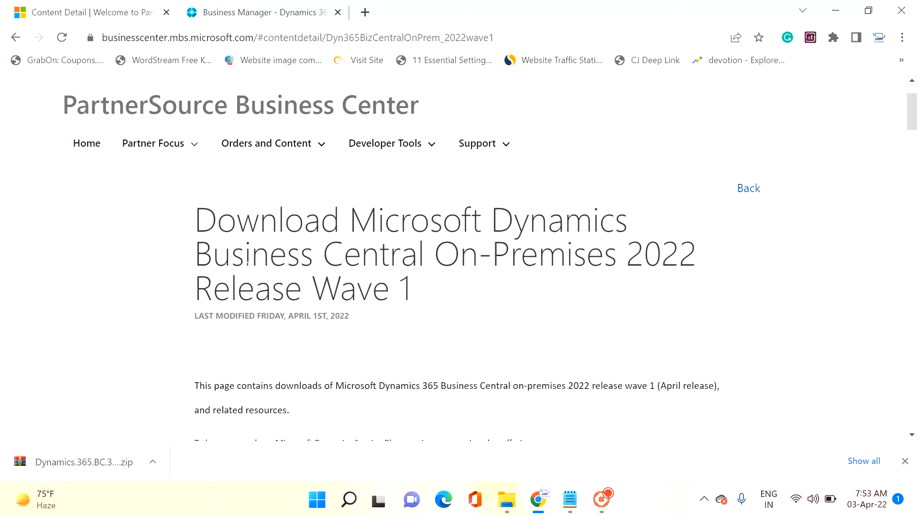
pyautogui.moveTo(214, 253); pyautogui.dragTo(643, 253)
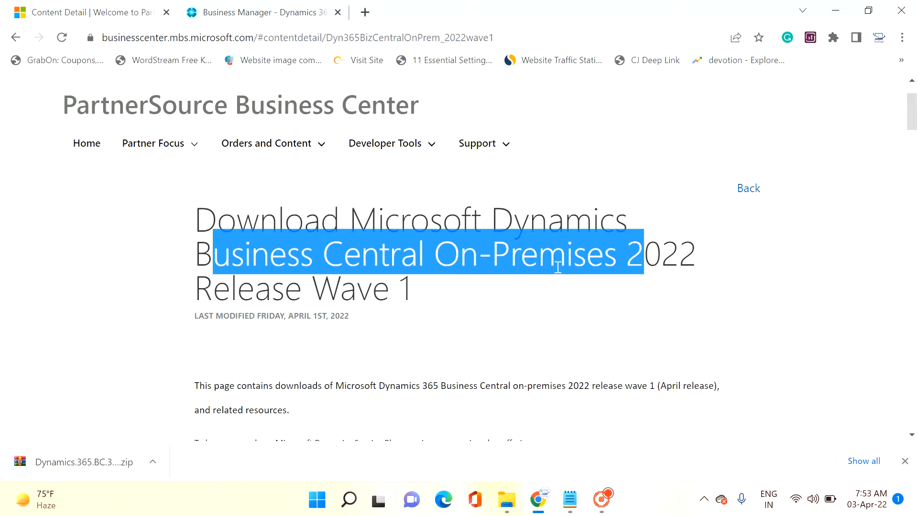
pyautogui.moveTo(197, 289); pyautogui.dragTo(417, 290)
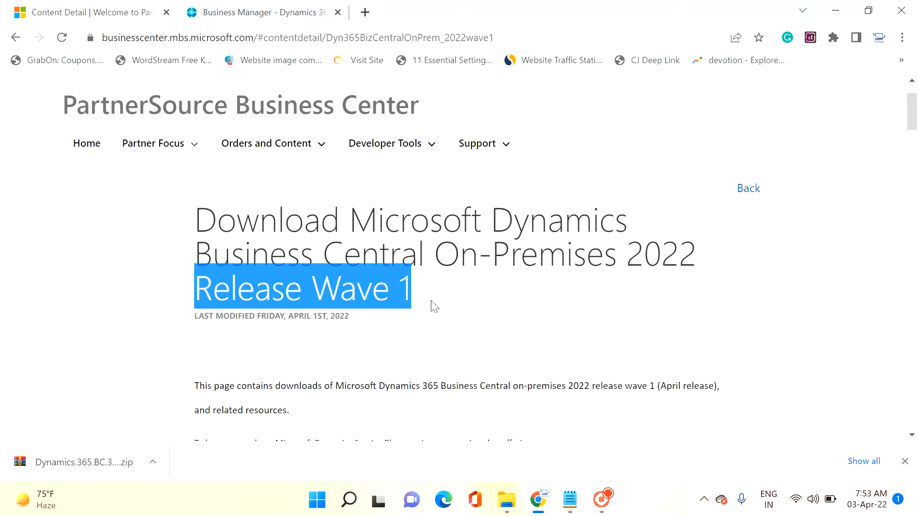
pyautogui.scroll(-2, 424, 305)
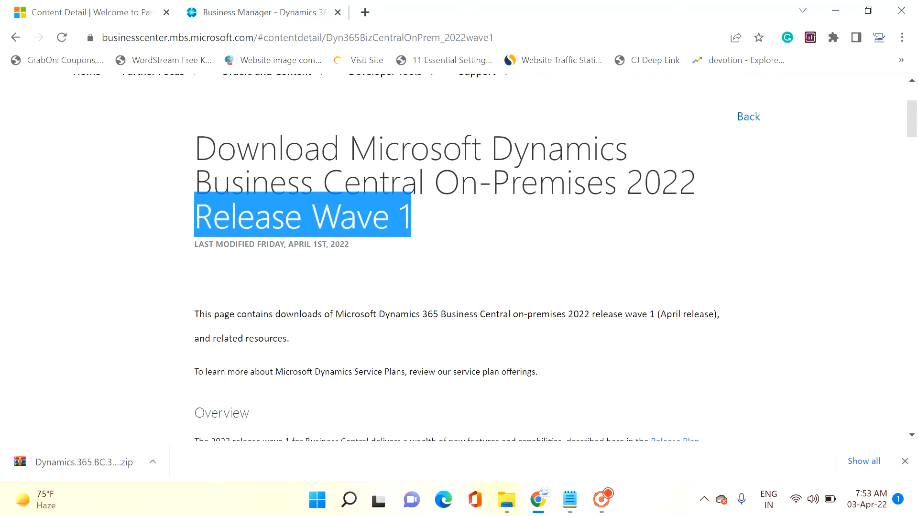
pyautogui.click(626, 180)
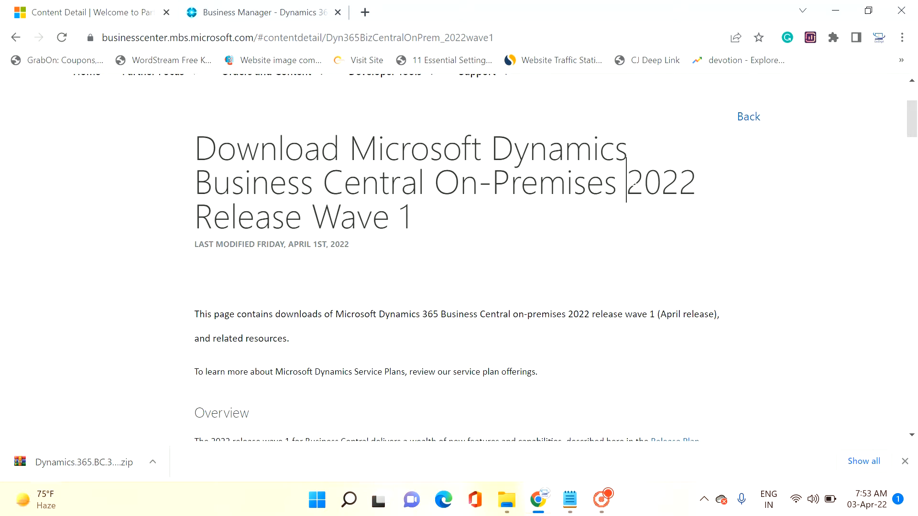
pyautogui.moveTo(626, 180); pyautogui.dragTo(694, 180)
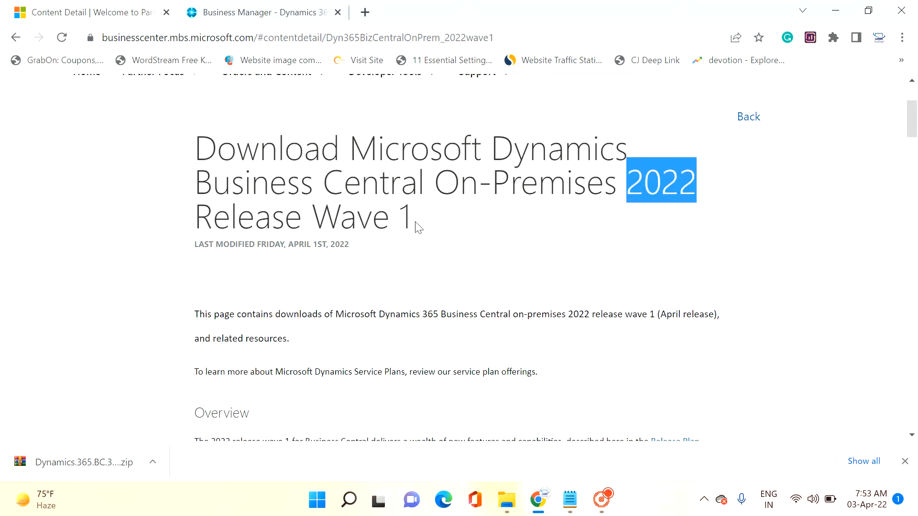
pyautogui.scroll(1, 416, 226)
pyautogui.scroll(1, 416, 225)
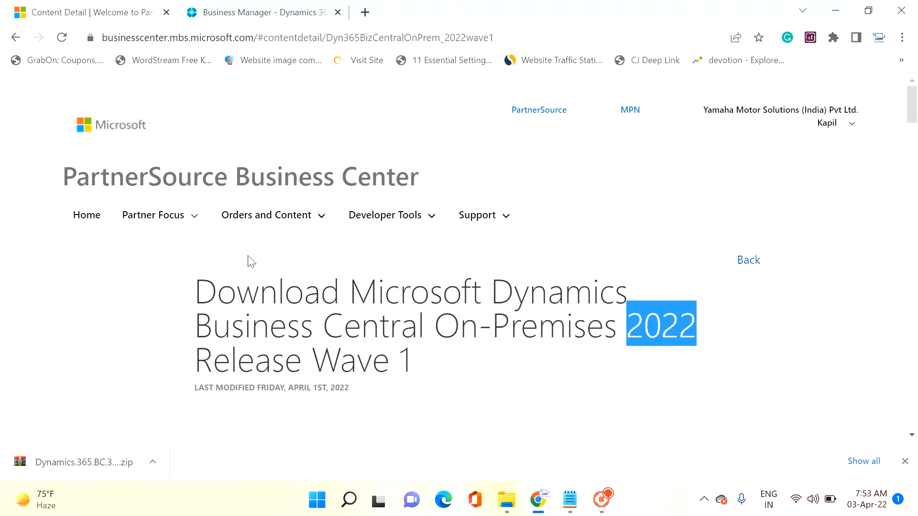
# Step: Review the release overview and the list of country-specific product downloads on the page
pyautogui.scroll(-1, 246, 263)
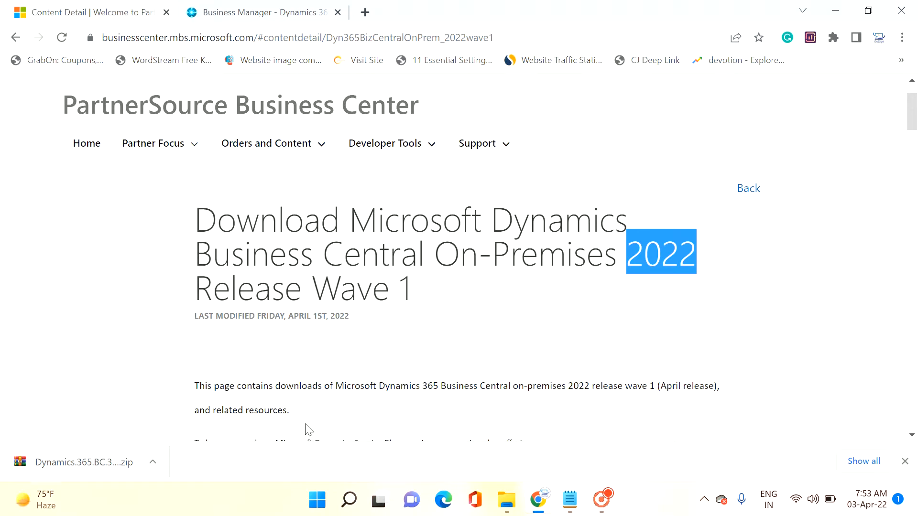
pyautogui.scroll(-1, 308, 430)
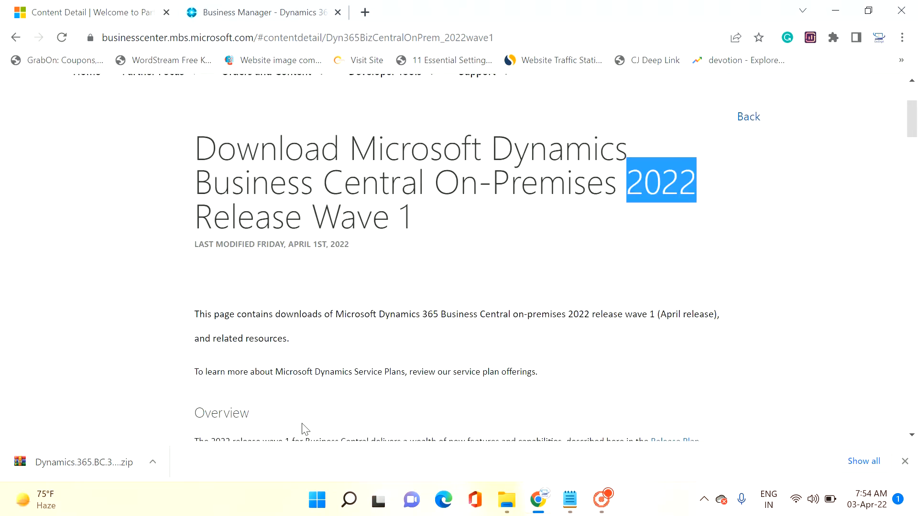
pyautogui.scroll(-2, 303, 428)
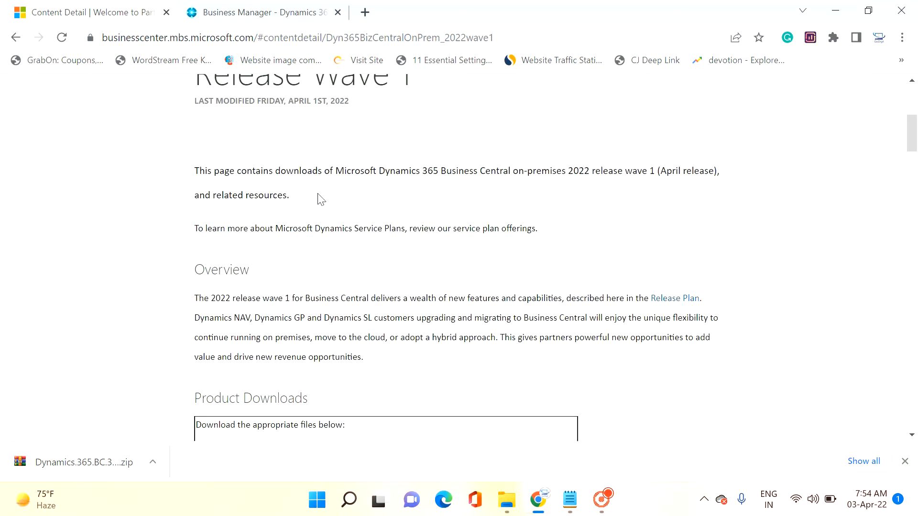
pyautogui.scroll(-3, 319, 200)
pyautogui.scroll(-1, 277, 368)
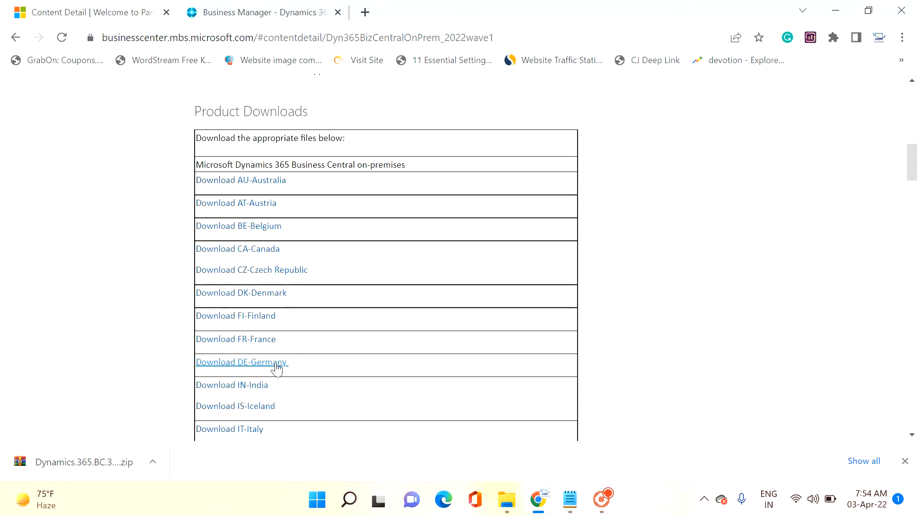
pyautogui.scroll(-1, 277, 369)
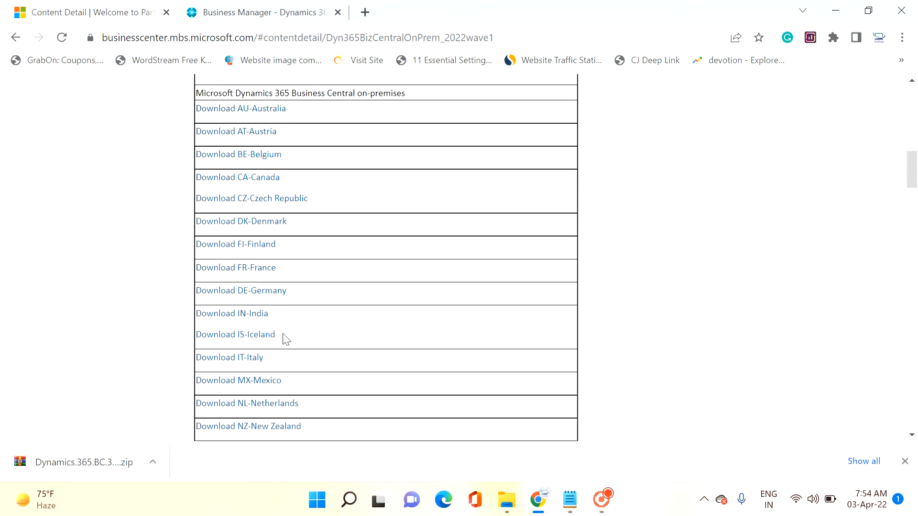
pyautogui.scroll(-4, 278, 362)
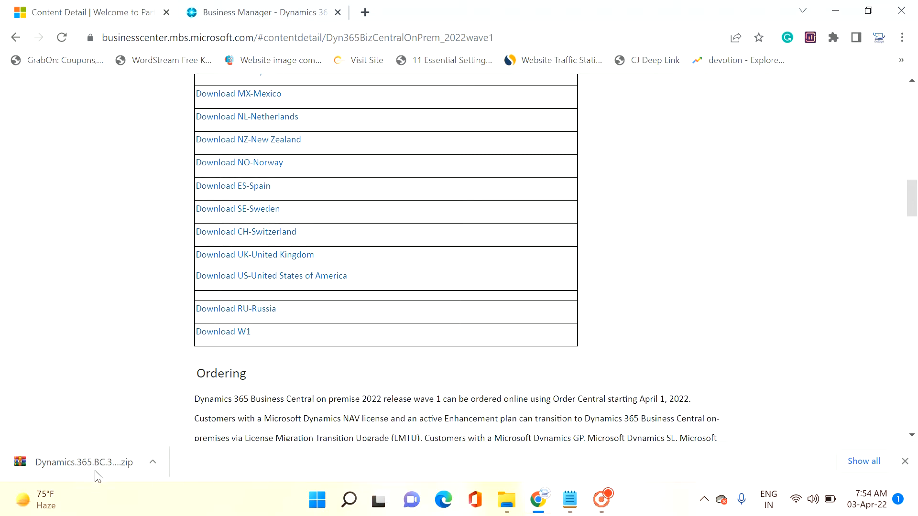
pyautogui.scroll(3, 285, 261)
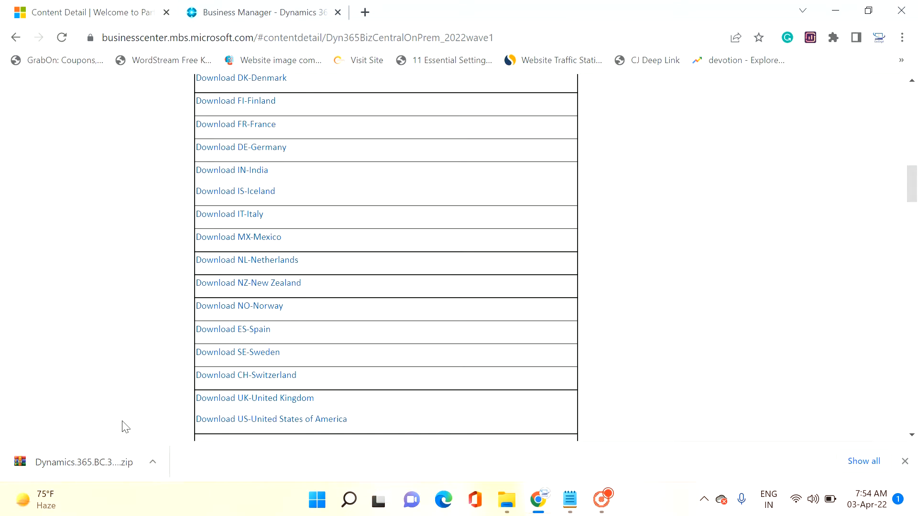
# Step: Return to the Business Central Business Manager page and open the Admin Center from its settings
pyautogui.click(257, 7)
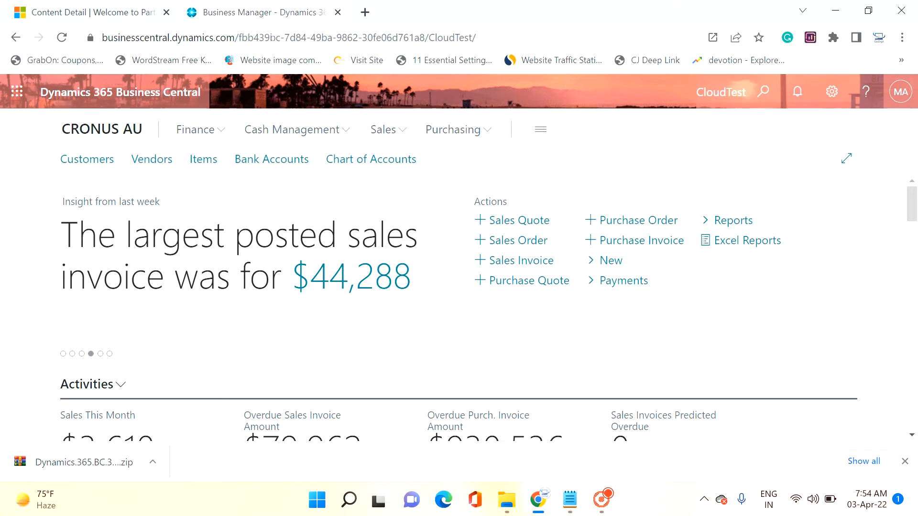
pyautogui.click(832, 92)
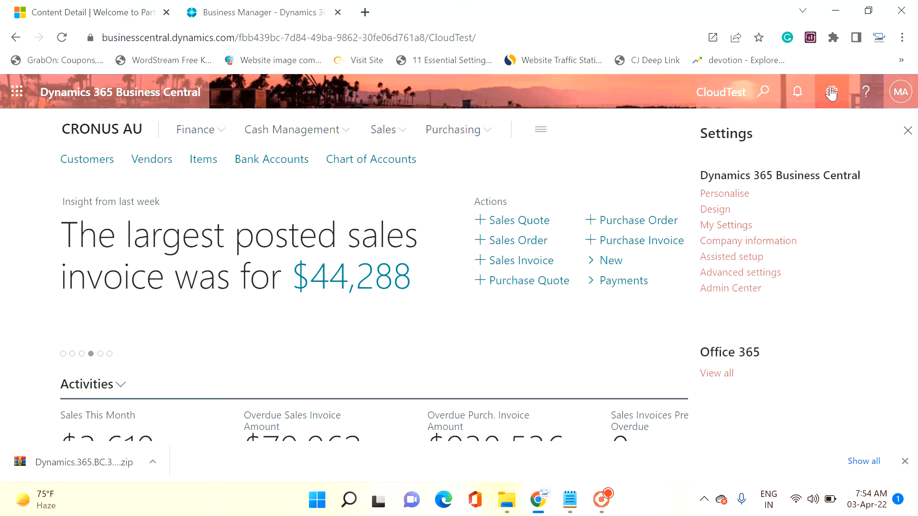
pyautogui.click(729, 289)
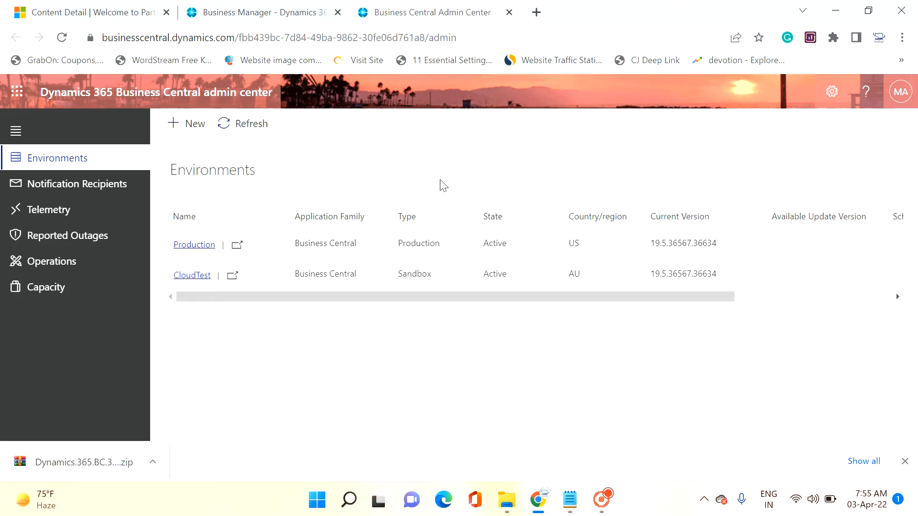
# Step: Start creating a new environment and name it BC20Stable
pyautogui.click(173, 126)
pyautogui.click(174, 125)
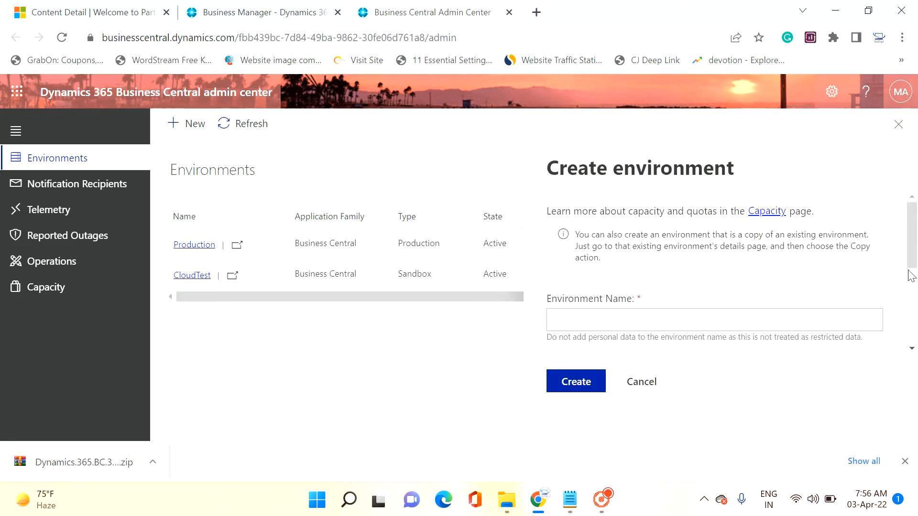
pyautogui.scroll(-2, 911, 282)
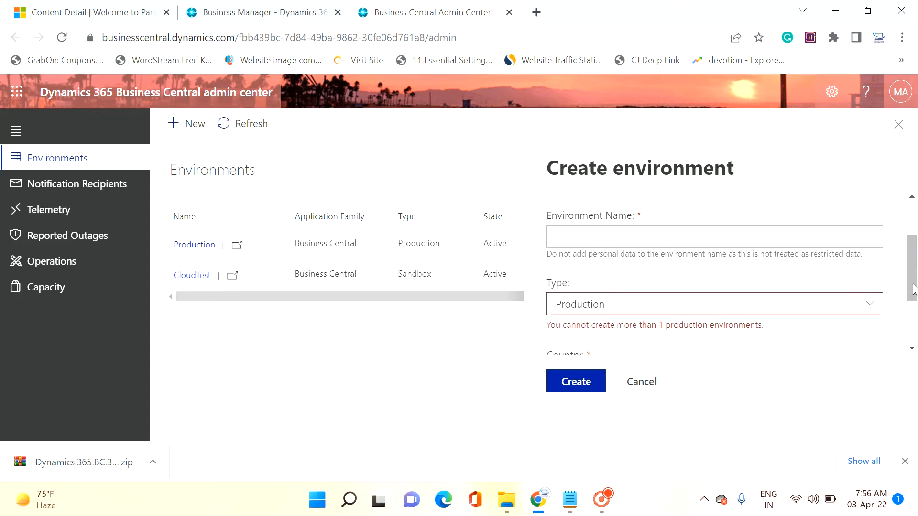
pyautogui.click(670, 237)
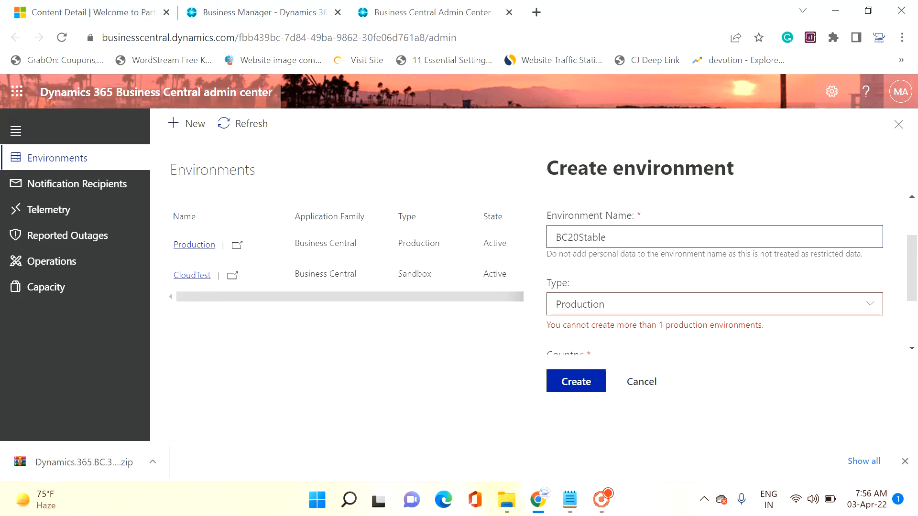
# Step: Set the new environment's type to Sandbox and its country to AU
pyautogui.scroll(-2, 660, 244)
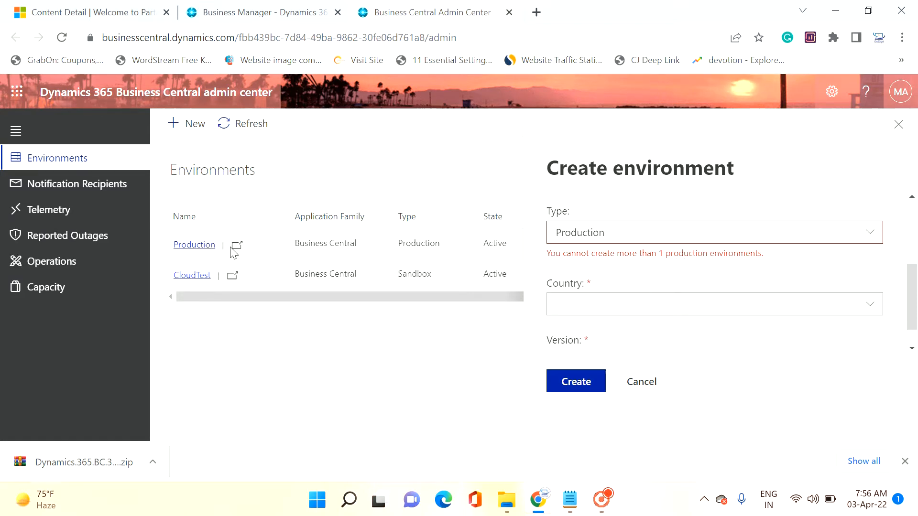
pyautogui.click(718, 237)
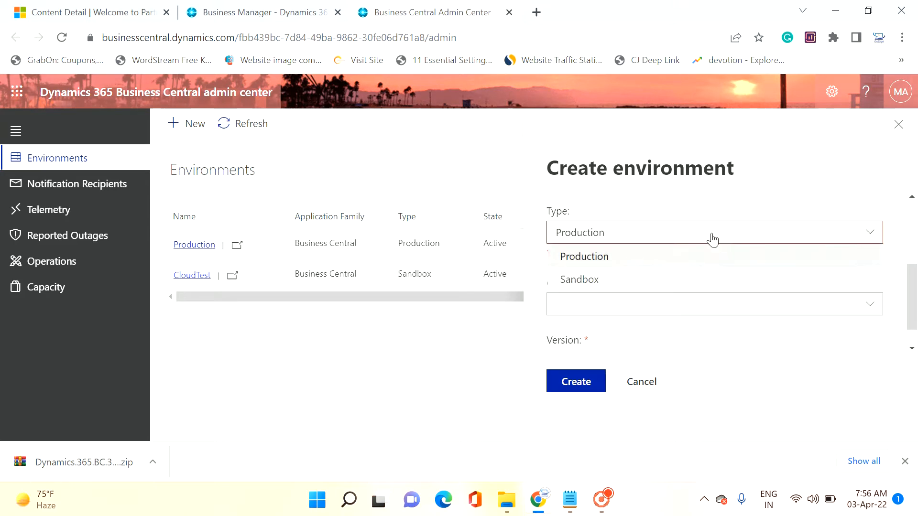
pyautogui.click(602, 283)
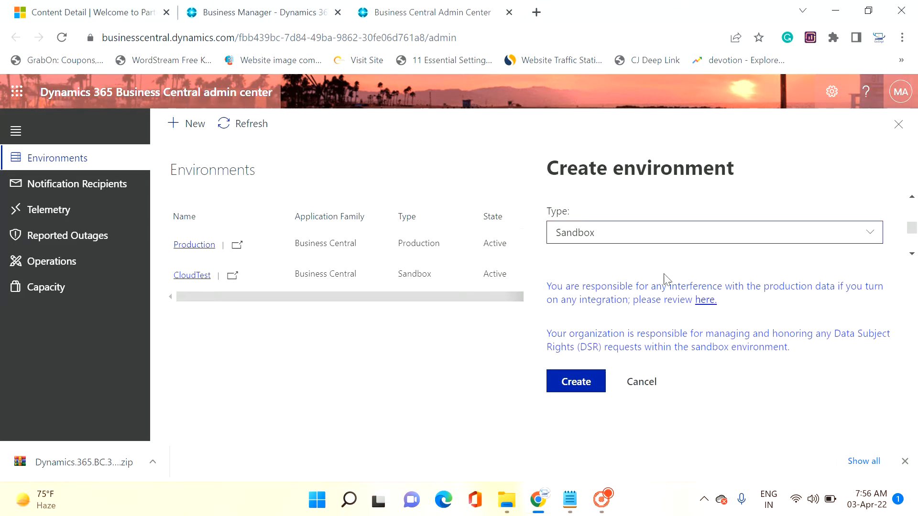
pyautogui.click(912, 254)
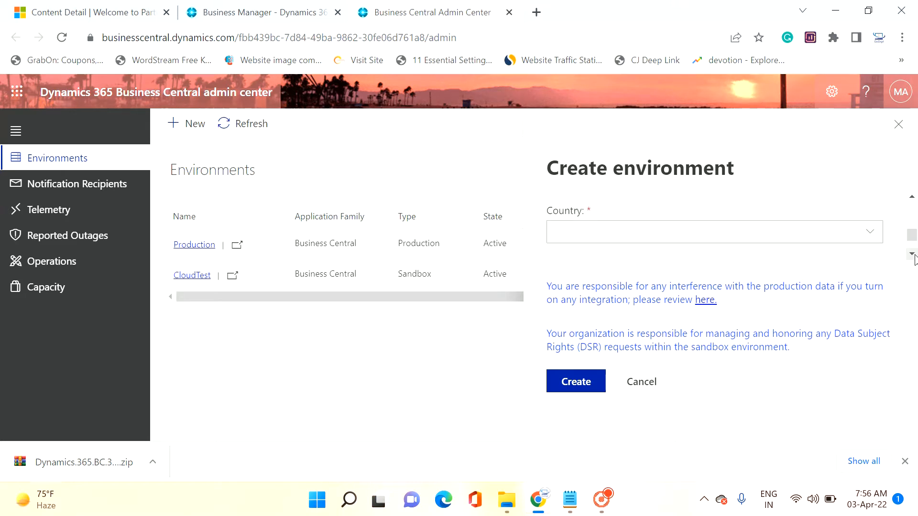
pyautogui.click(793, 239)
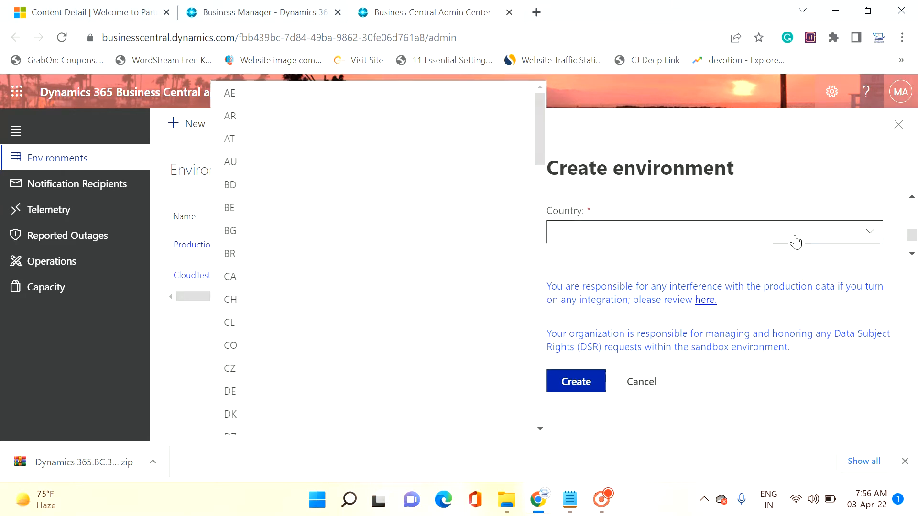
pyautogui.click(243, 162)
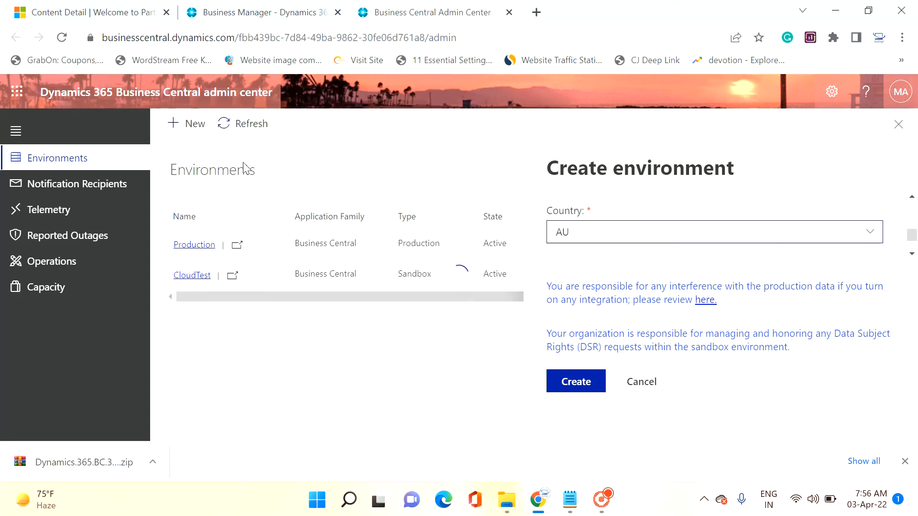
# Step: Select version 20.0.37253.38055 for the new environment and create it
pyautogui.click(912, 254)
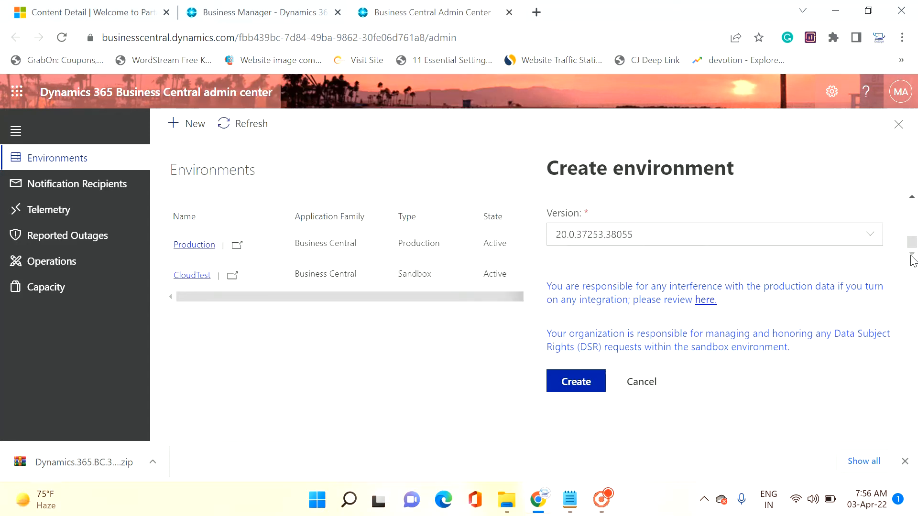
pyautogui.click(864, 245)
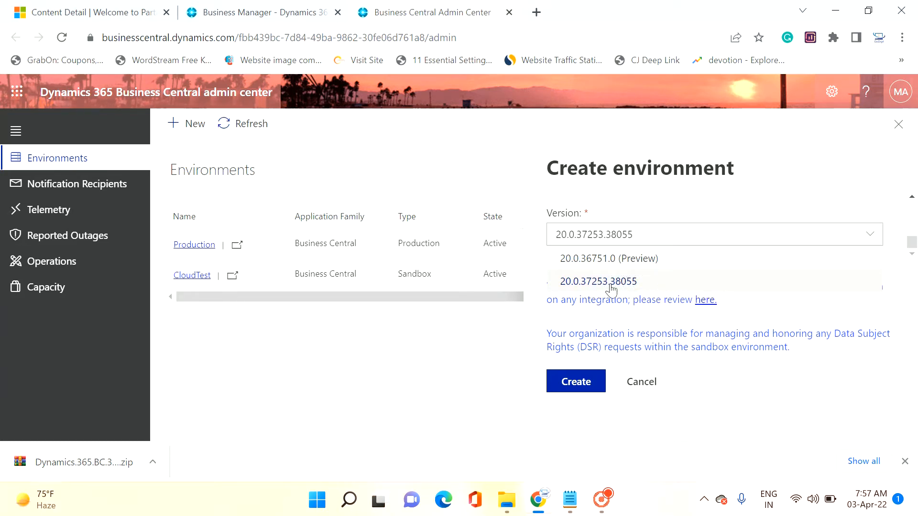
pyautogui.click(654, 282)
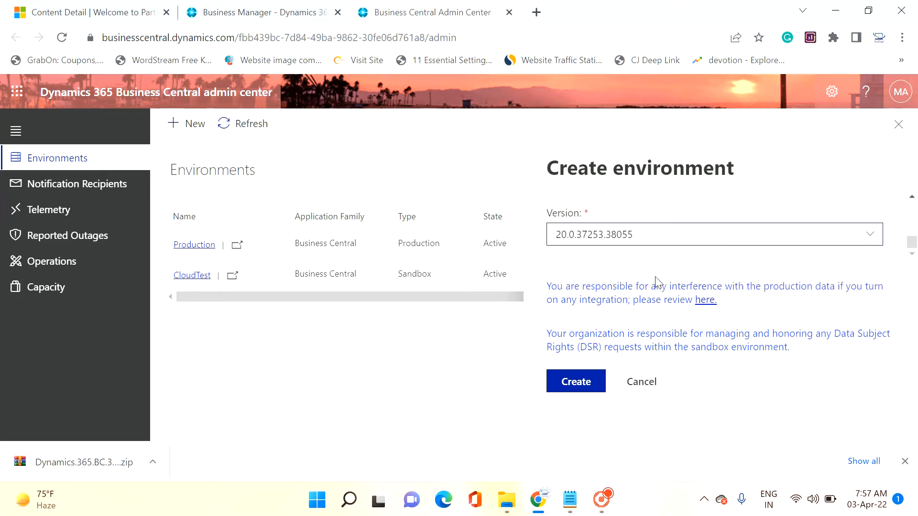
pyautogui.click(580, 383)
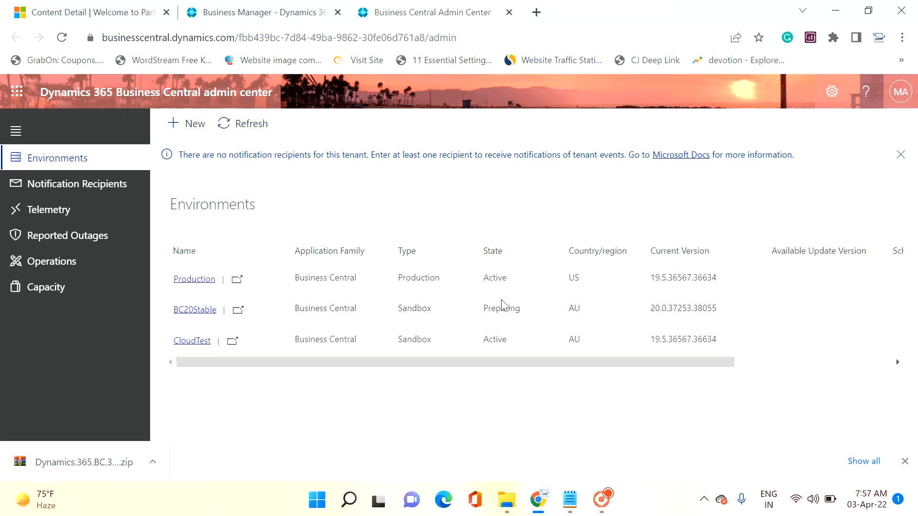
# Step: Switch to File Explorer and extract the Dynamics.365.BC.38230.AU.DVD archive from the Downloads folder
pyautogui.click(509, 505)
pyautogui.click(74, 138)
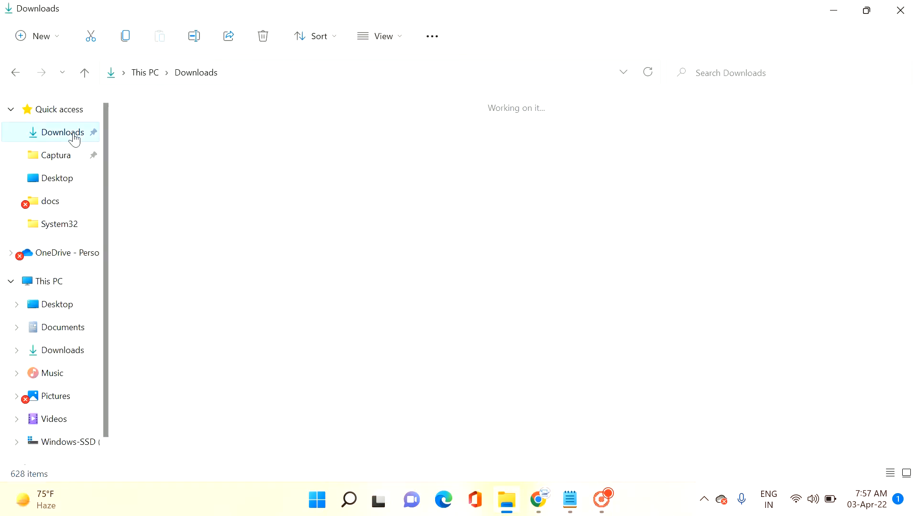
pyautogui.click(148, 156)
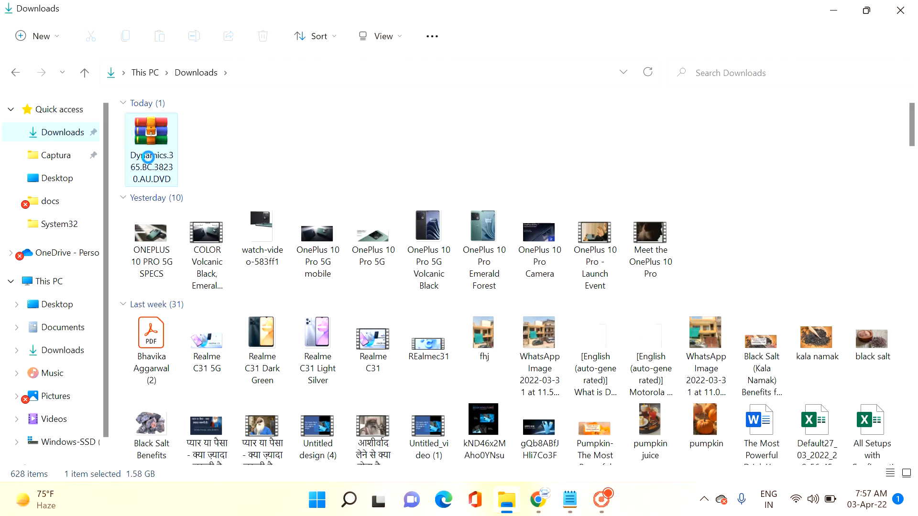
pyautogui.rightClick(150, 161)
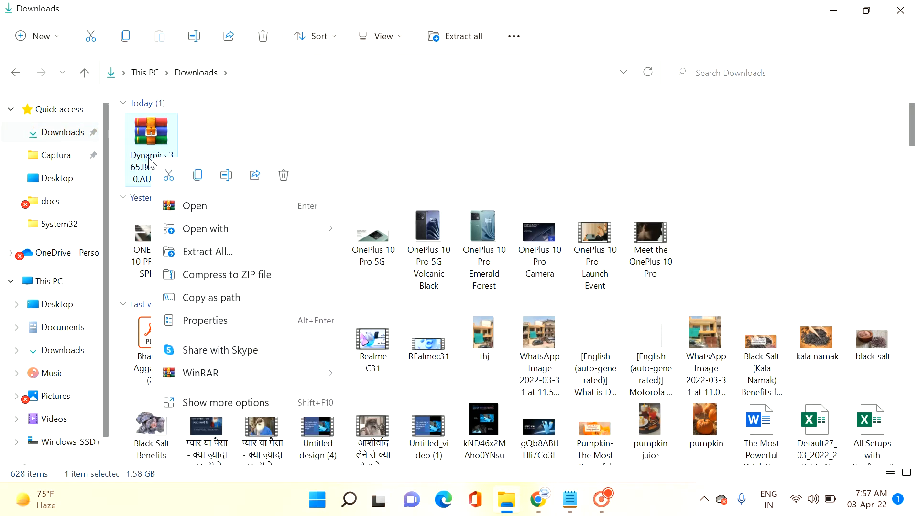
pyautogui.click(222, 252)
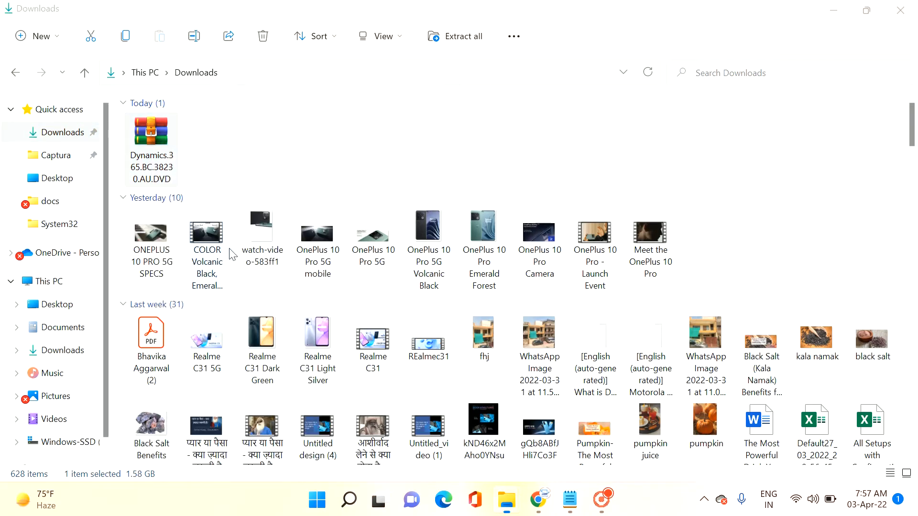
pyautogui.click(580, 398)
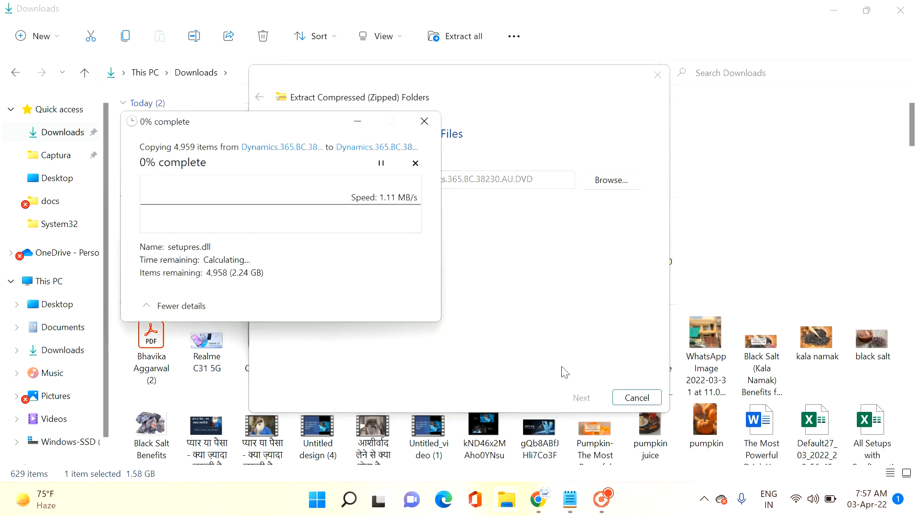
# Step: Switch to Chrome to review the Business Central on-premises 2022 release wave 1 download page, and return to the extraction progress in File Explorer
pyautogui.click(538, 500)
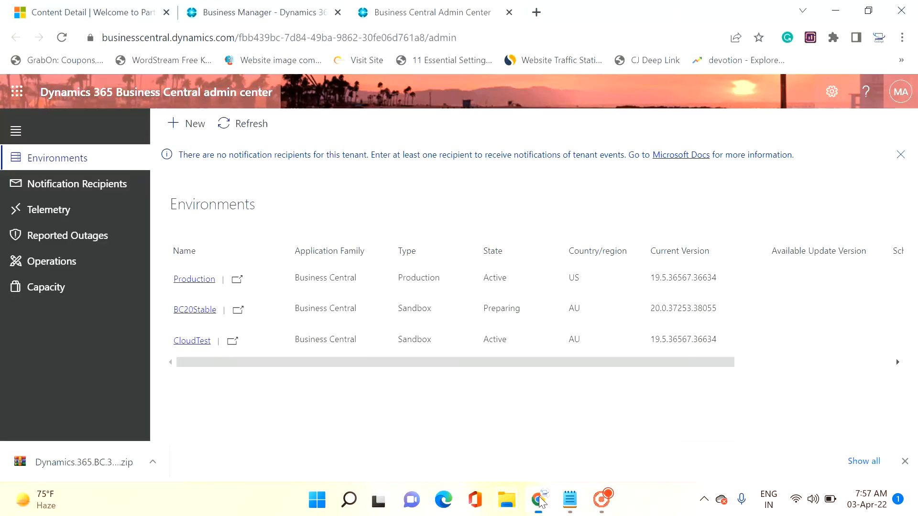
pyautogui.click(93, 17)
pyautogui.scroll(10, 285, 180)
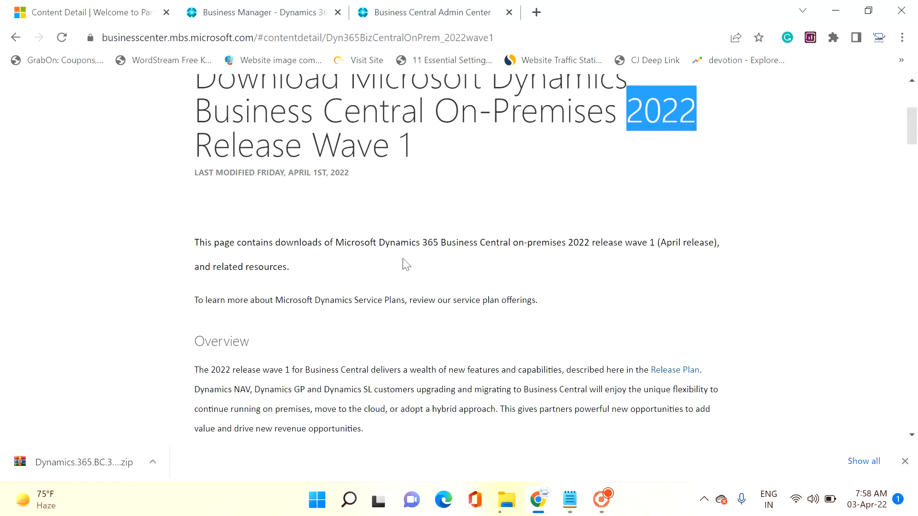
pyautogui.scroll(-5, 416, 277)
pyautogui.scroll(-3, 416, 265)
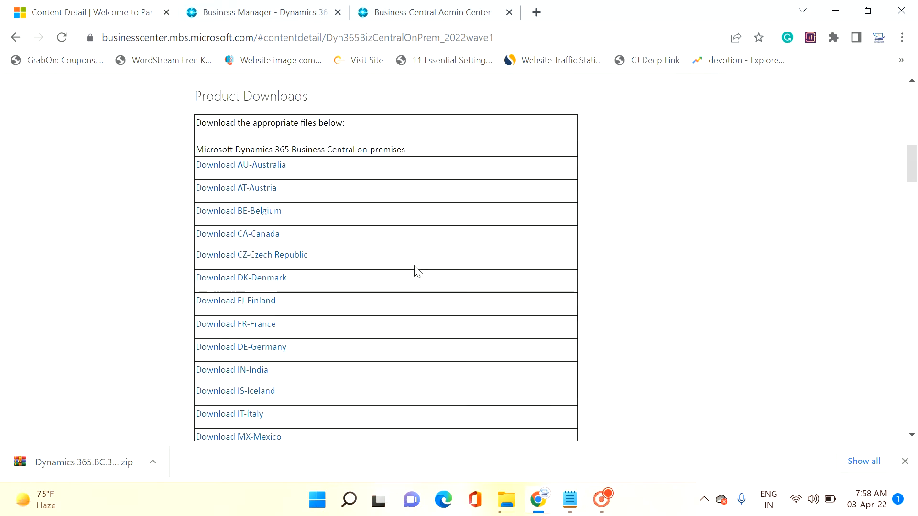
pyautogui.click(835, 10)
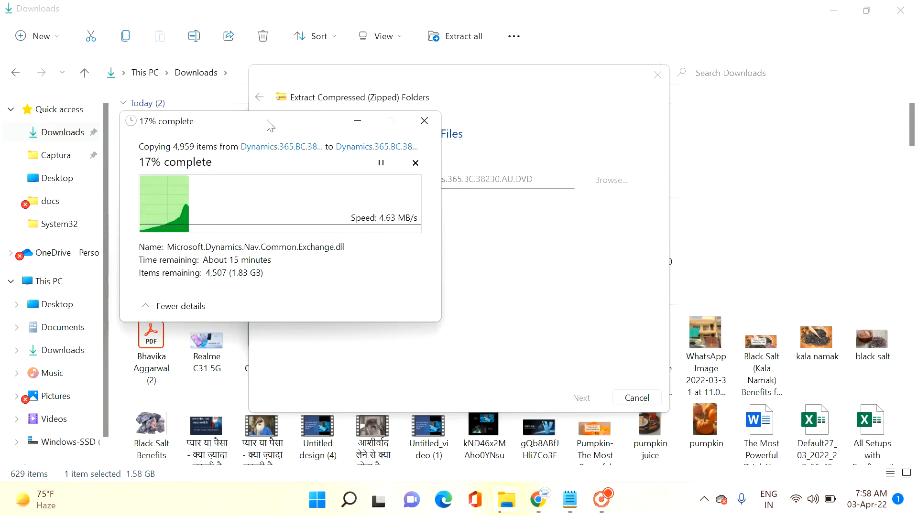
pyautogui.moveTo(293, 140); pyautogui.dragTo(395, 155)
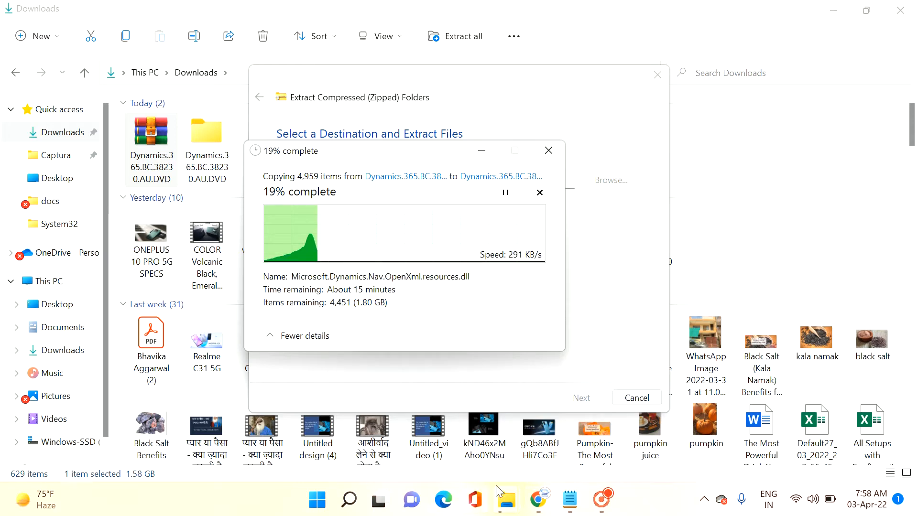
# Step: Switch to the Business Central admin center in Chrome and refresh the environments list to check the state of BC20Stable
pyautogui.click(536, 499)
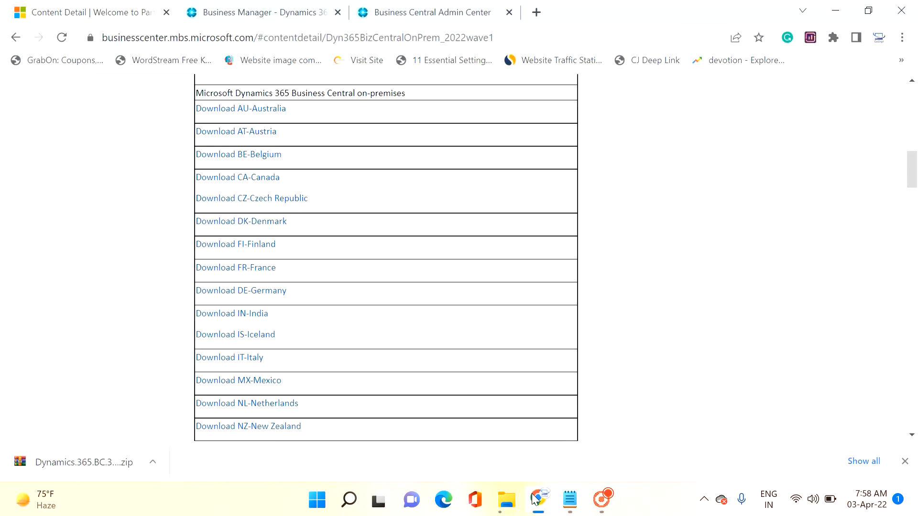
pyautogui.click(401, 13)
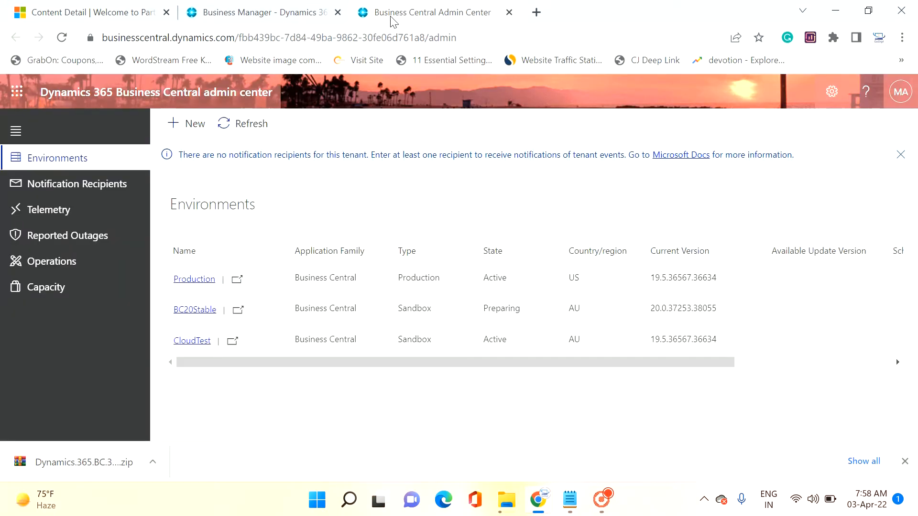
pyautogui.click(241, 128)
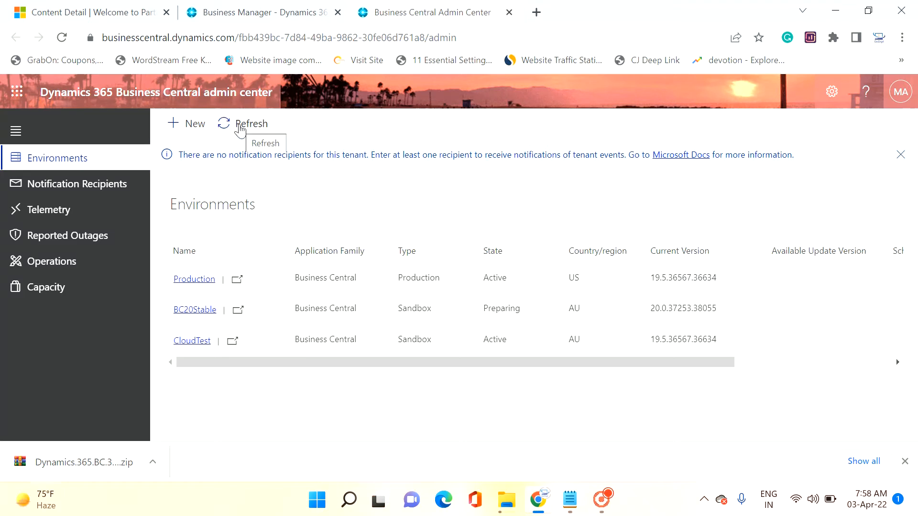
pyautogui.click(241, 128)
# Step: Examine the full list of country packages on the on-premises 2022 release wave 1 page, and check the archive's extraction progress again
pyautogui.click(69, 6)
pyautogui.scroll(15, 312, 335)
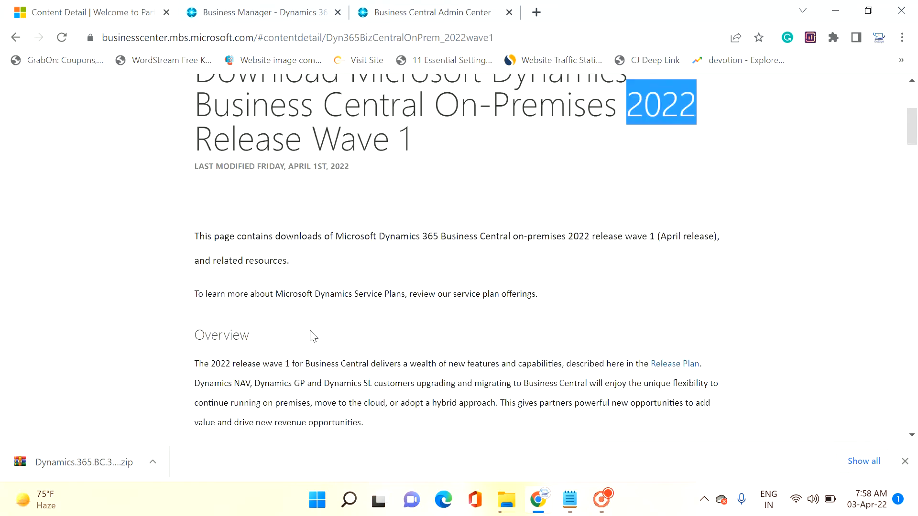
pyautogui.scroll(-3, 310, 334)
pyautogui.scroll(-9, 308, 333)
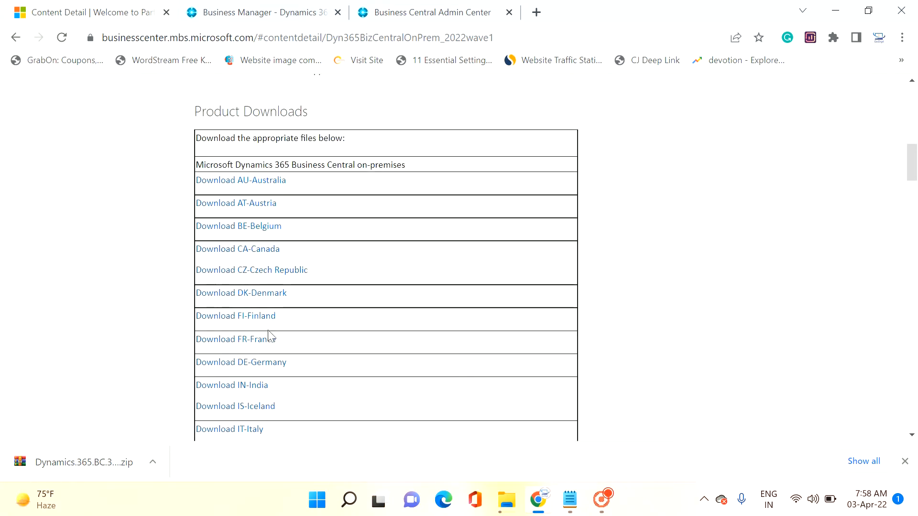
pyautogui.scroll(-3, 268, 352)
pyautogui.scroll(-4, 268, 353)
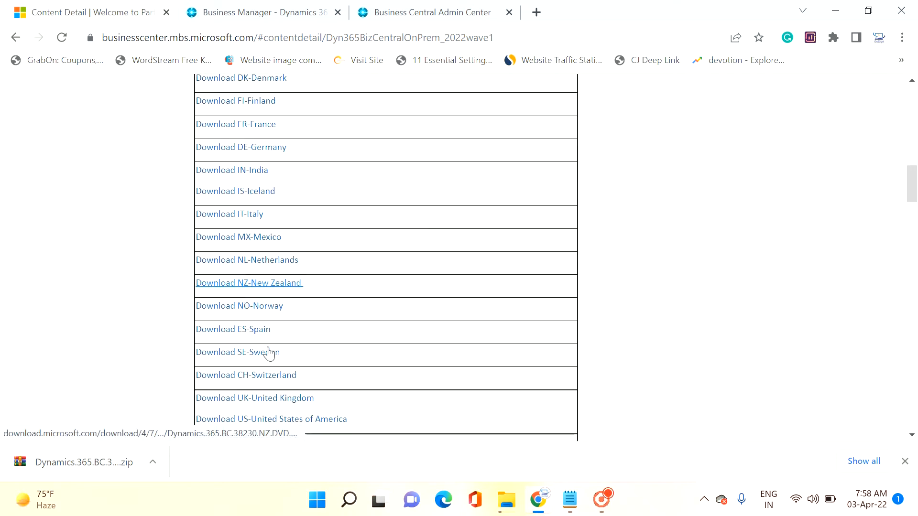
pyautogui.scroll(2, 270, 353)
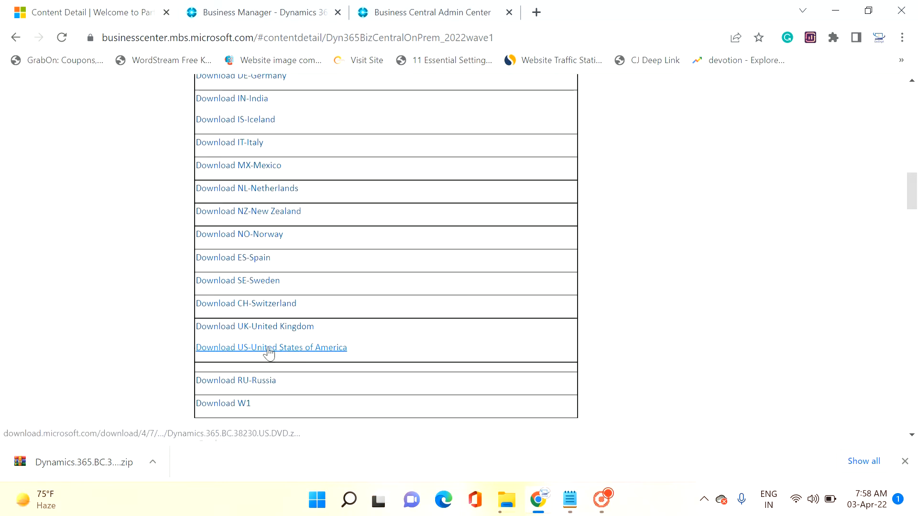
pyautogui.scroll(8, 268, 353)
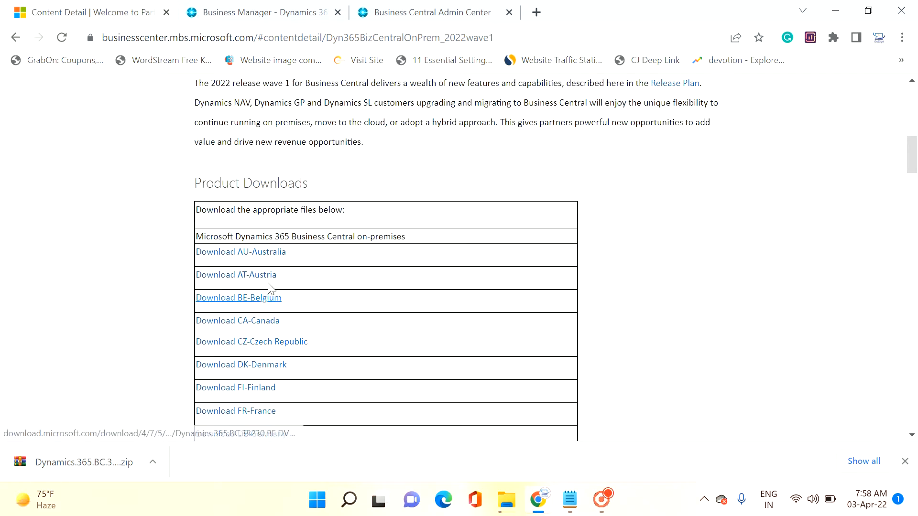
pyautogui.scroll(6, 249, 288)
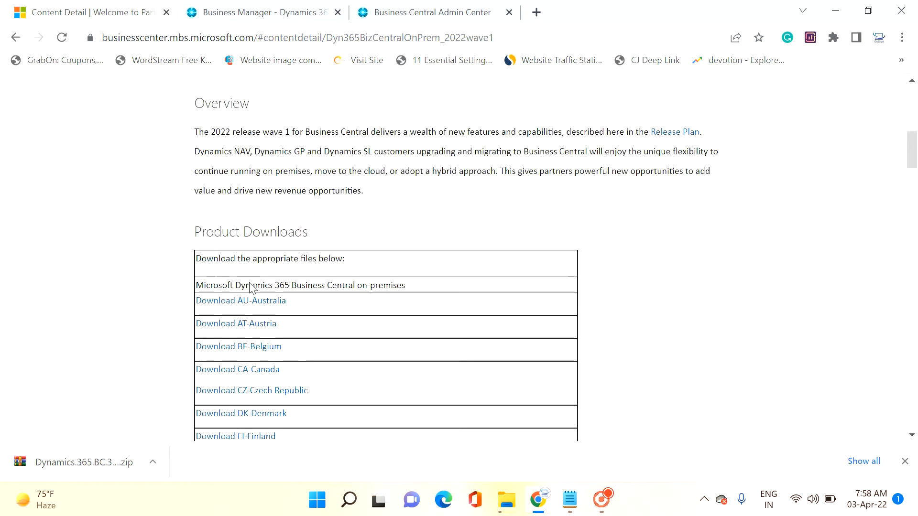
pyautogui.scroll(3, 252, 288)
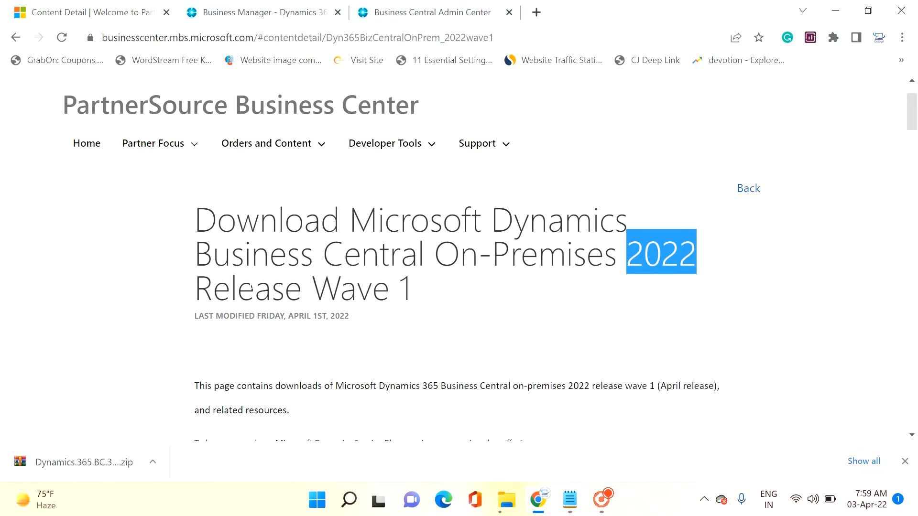
pyautogui.scroll(-2, 252, 287)
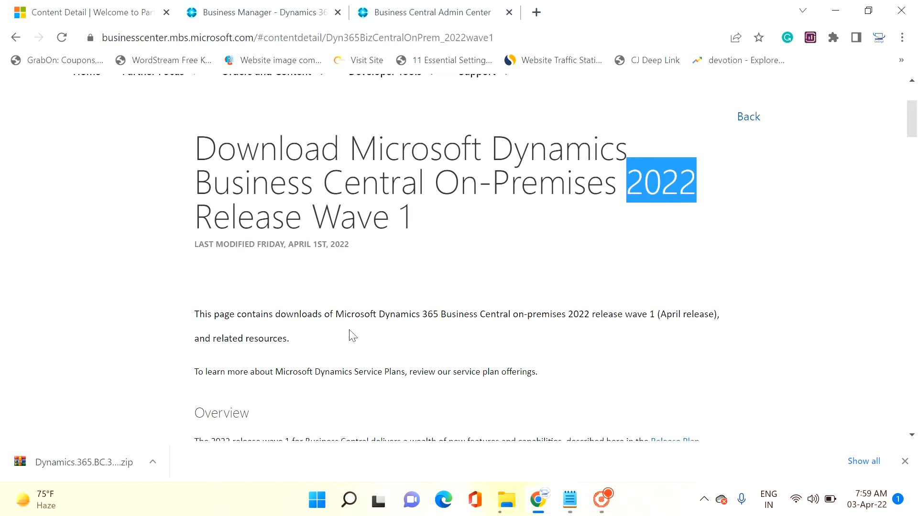
pyautogui.scroll(-6, 349, 335)
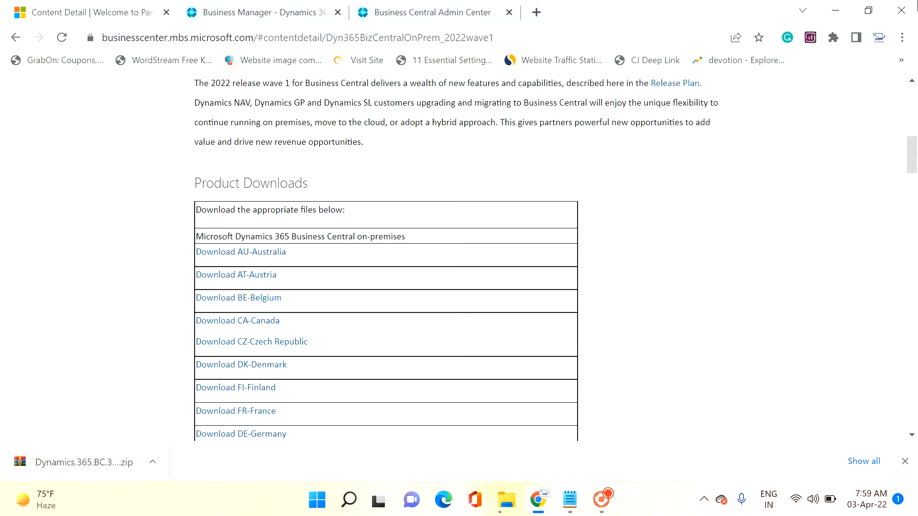
pyautogui.click(835, 11)
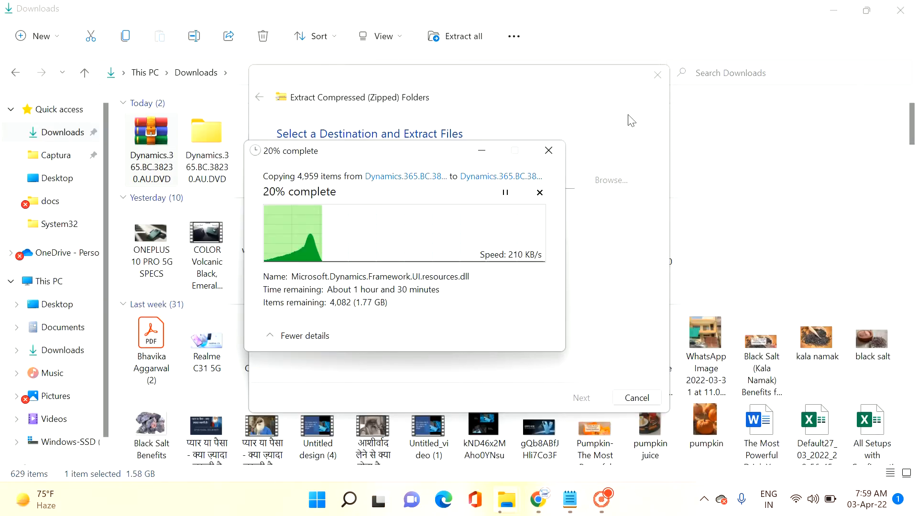
pyautogui.moveTo(333, 156); pyautogui.dragTo(380, 166)
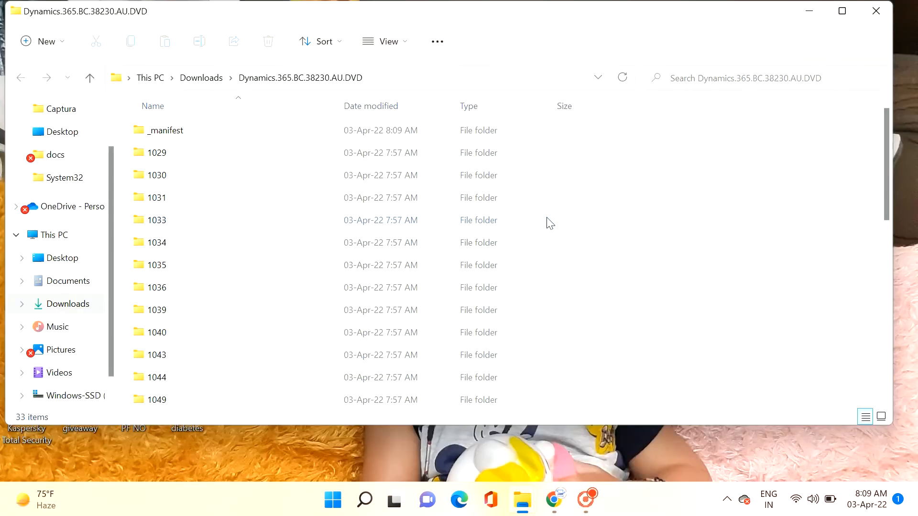
# Step: Maximize the extracted Dynamics.365.BC.38230.AU.DVD folder and launch its setup application
pyautogui.click(842, 12)
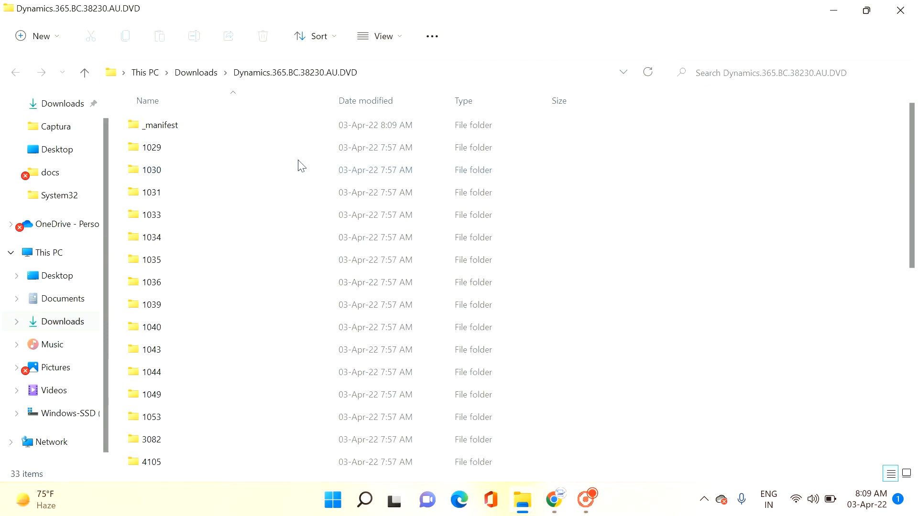
pyautogui.scroll(-6, 301, 172)
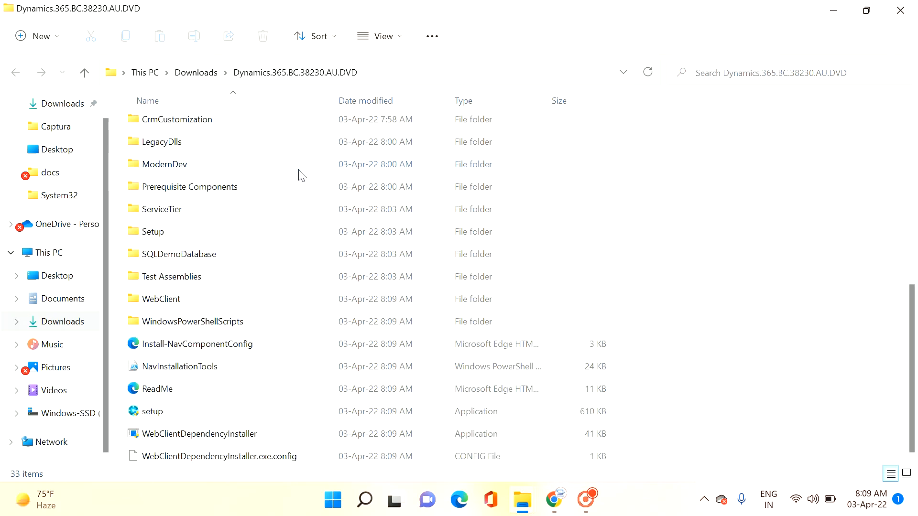
pyautogui.scroll(2, 261, 302)
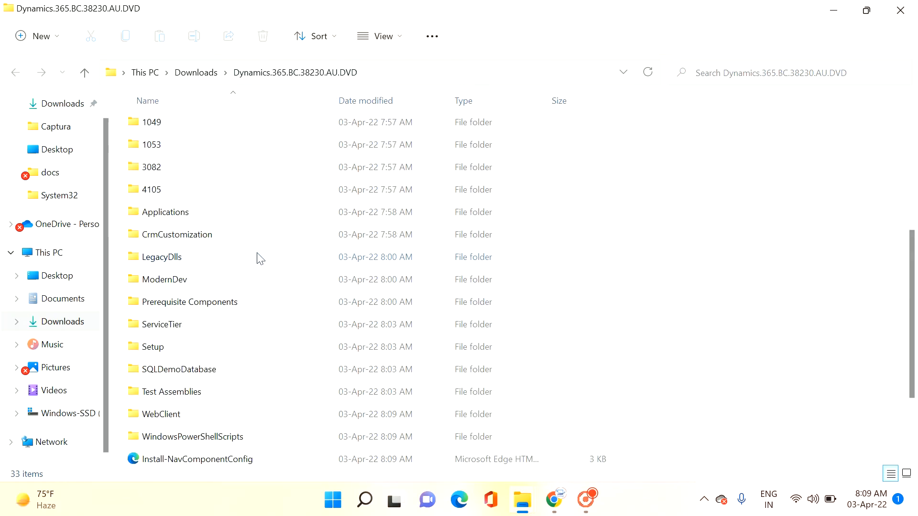
pyautogui.scroll(-2, 260, 259)
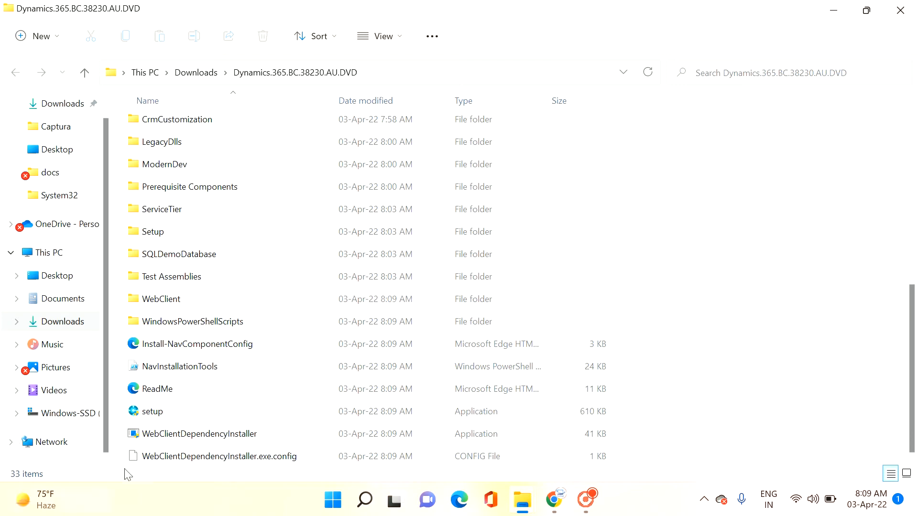
pyautogui.doubleClick(179, 412)
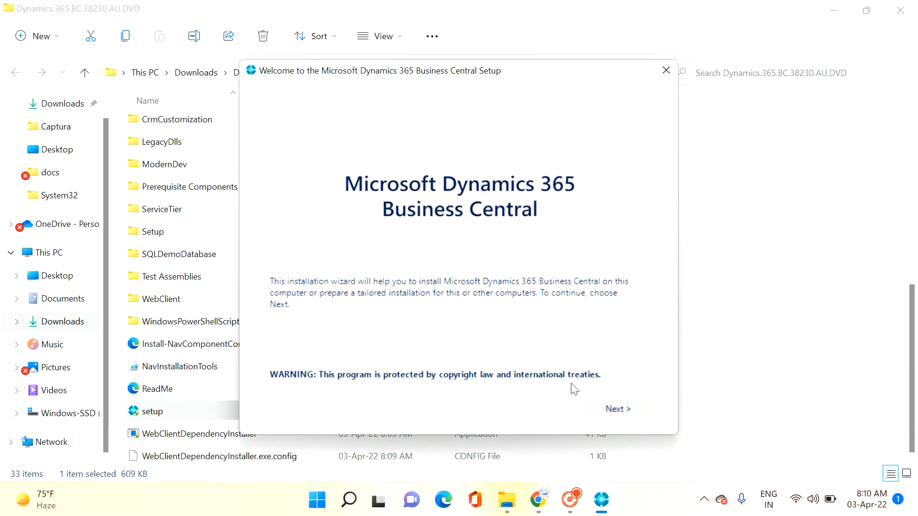
# Step: Proceed through the advanced installation options to the typical and custom installations, and open the Developer installation for customization
pyautogui.click(612, 412)
pyautogui.click(615, 414)
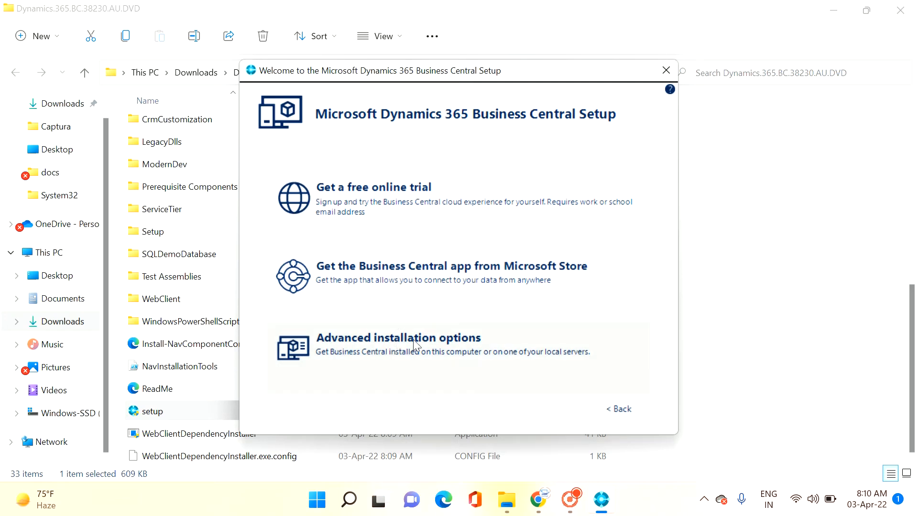
pyautogui.click(444, 347)
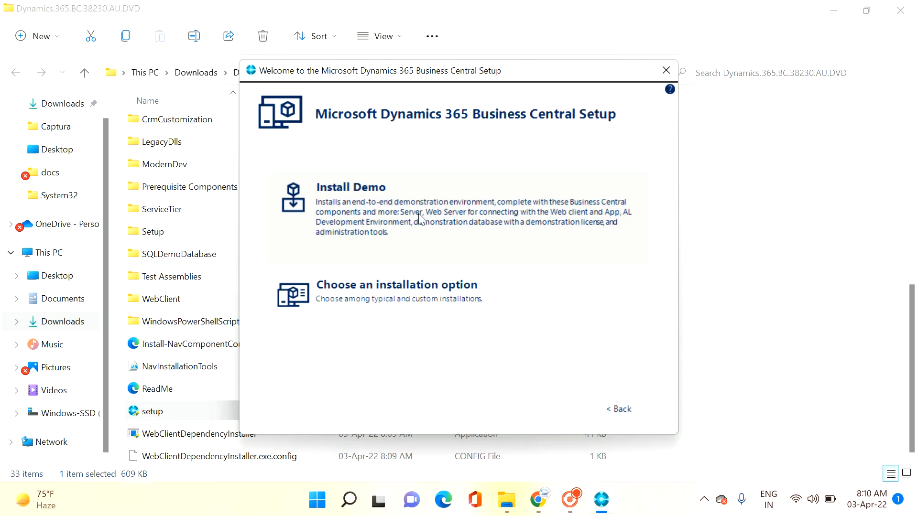
pyautogui.click(422, 294)
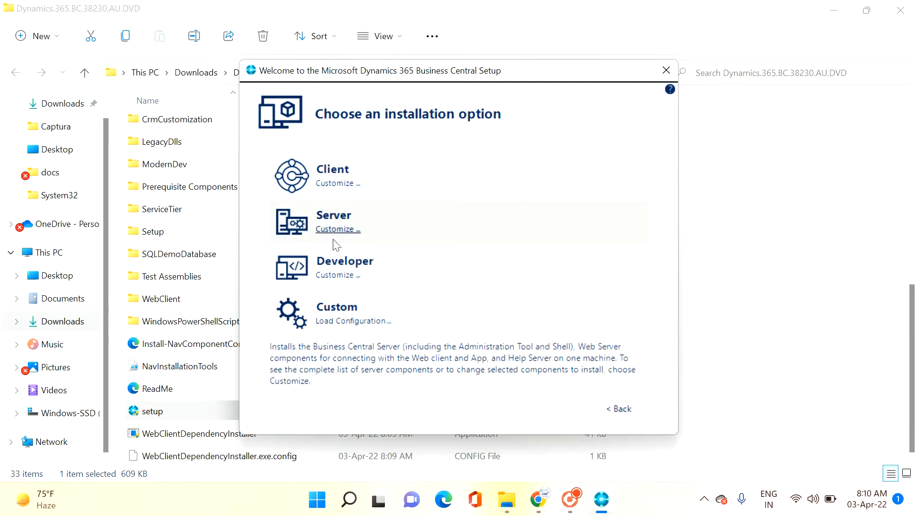
pyautogui.click(336, 277)
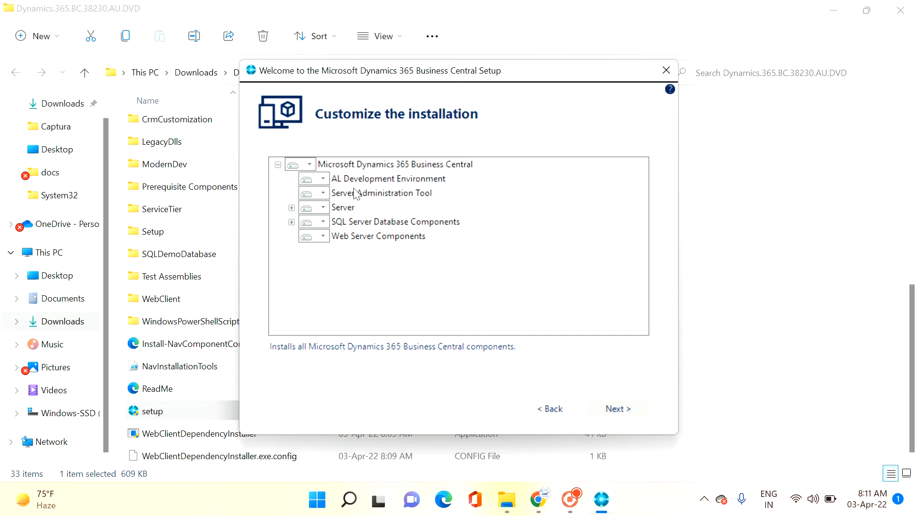
# Step: Check the availability choices for Web Server Components, keep the component selection and continue to the installation parameters
pyautogui.click(323, 237)
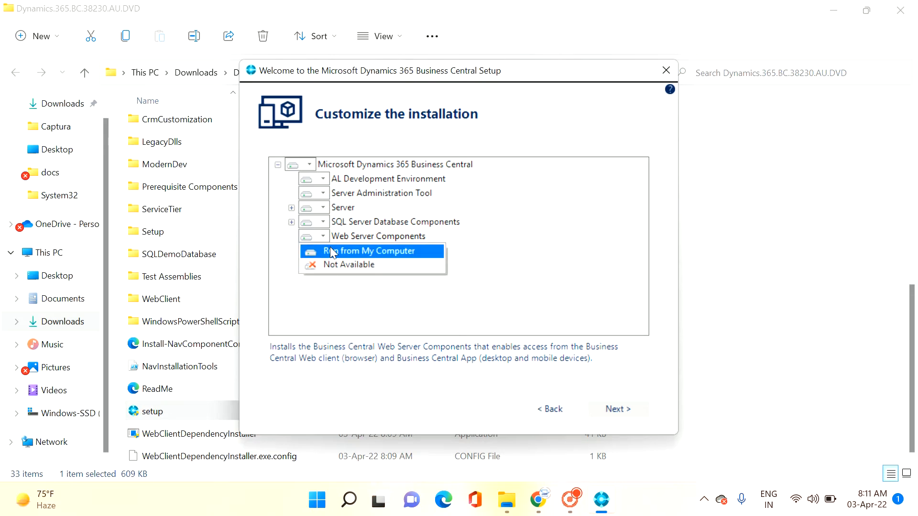
pyautogui.click(511, 211)
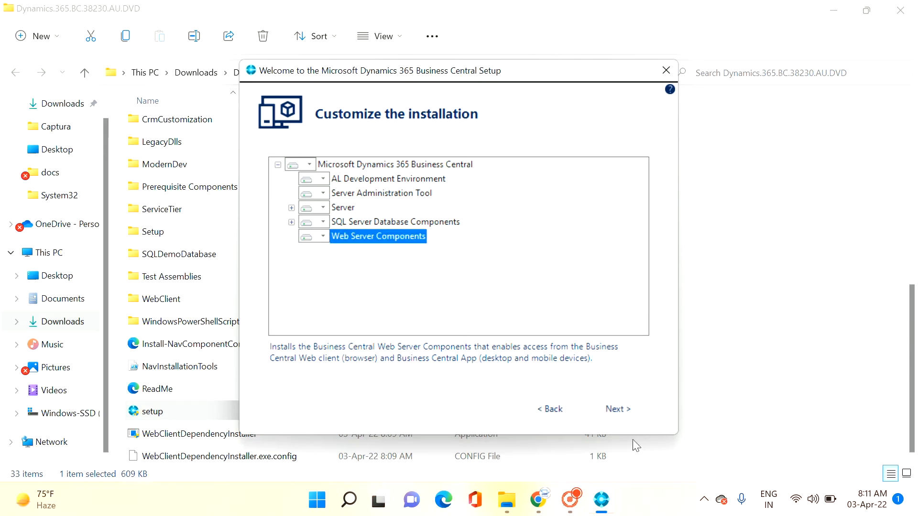
pyautogui.click(631, 406)
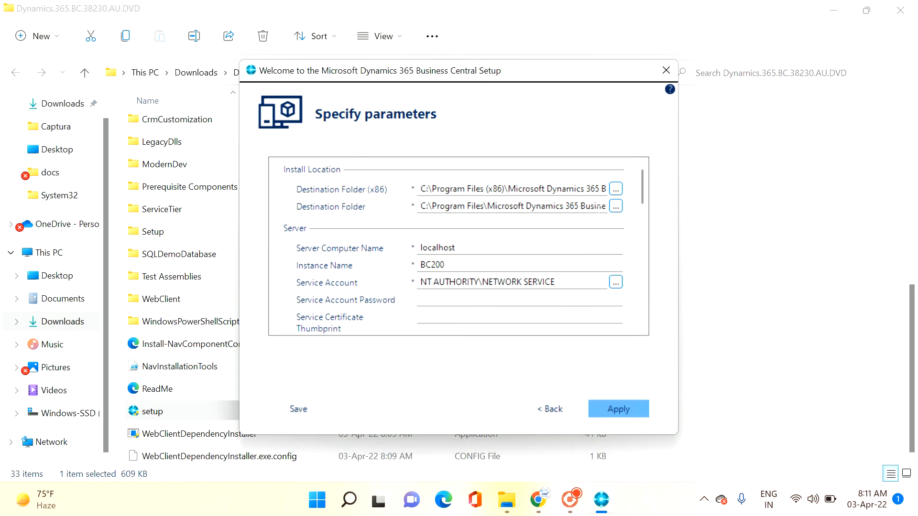
# Step: Review the install location, server instance name and service port parameters of the Business Central installation
pyautogui.moveTo(643, 192); pyautogui.dragTo(642, 197)
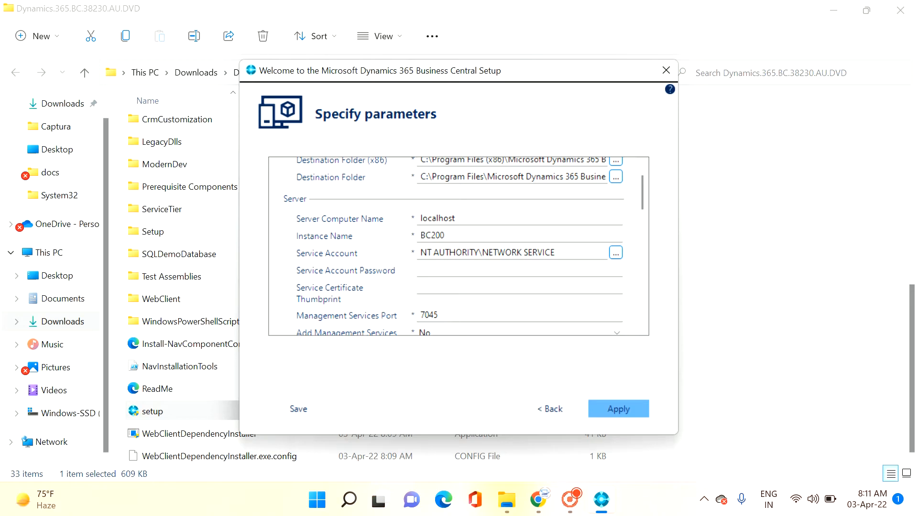
pyautogui.click(441, 239)
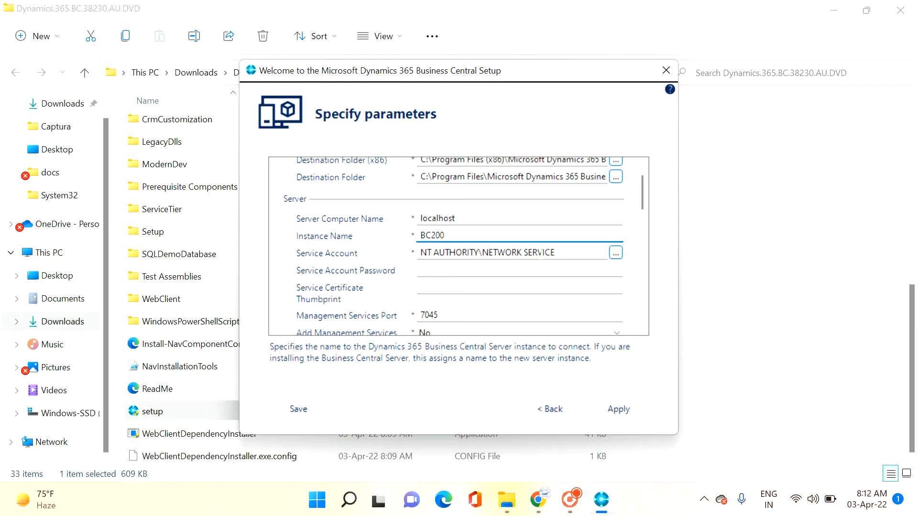
pyautogui.moveTo(643, 200); pyautogui.dragTo(644, 213)
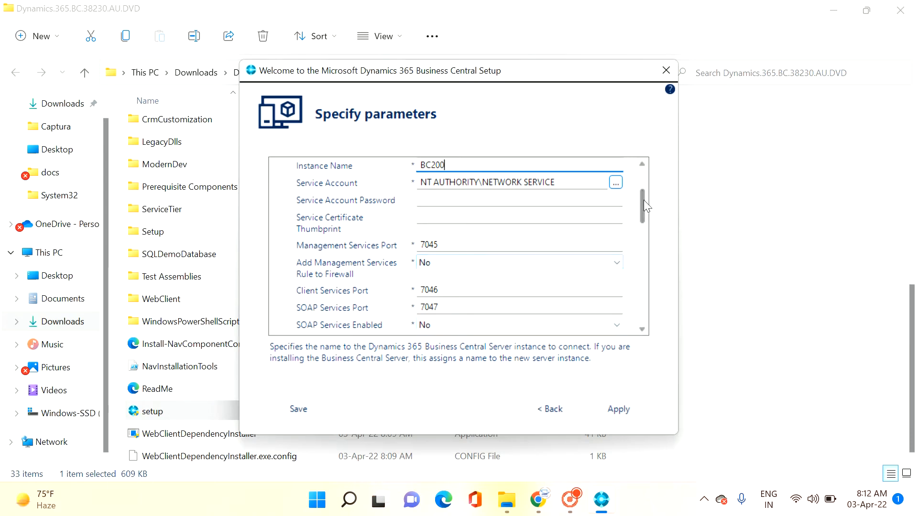
pyautogui.moveTo(643, 207); pyautogui.dragTo(643, 222)
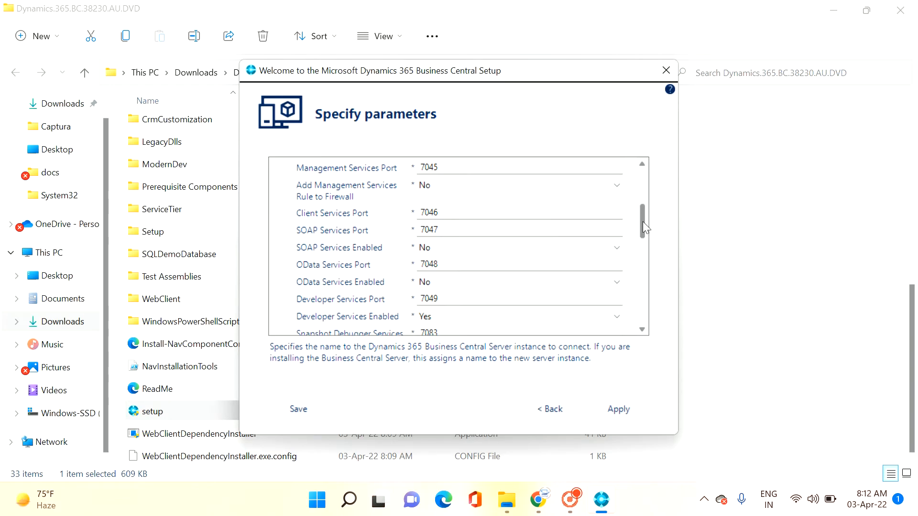
pyautogui.moveTo(643, 222)
pyautogui.mouseDown()
pyautogui.moveTo(643, 238)
pyautogui.moveTo(642, 222)
pyautogui.mouseUp()
# Step: Try replacing the first digit of the Management Services Port with 8, and restore the port to 7045
pyautogui.click(423, 167)
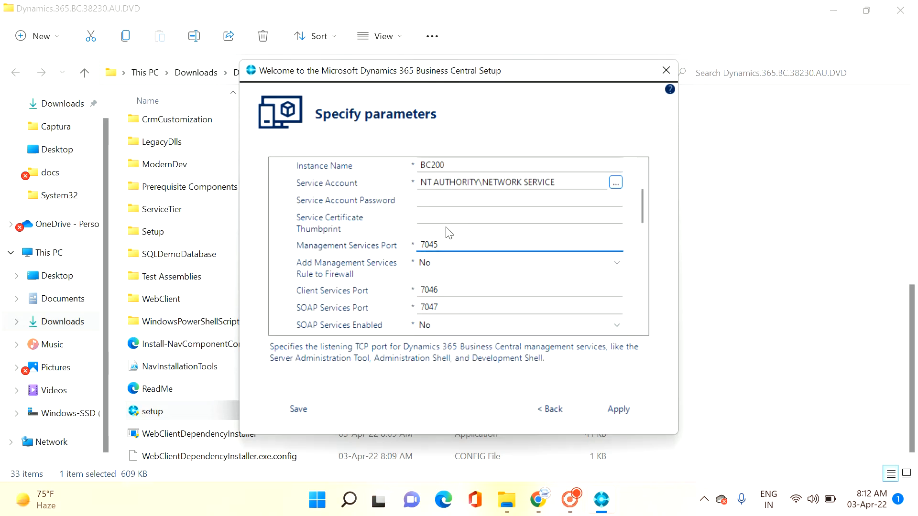
pyautogui.press('BackSpace')
pyautogui.write('8')
pyautogui.press('BackSpace')
pyautogui.write('7')
pyautogui.scroll(-3, 455, 284)
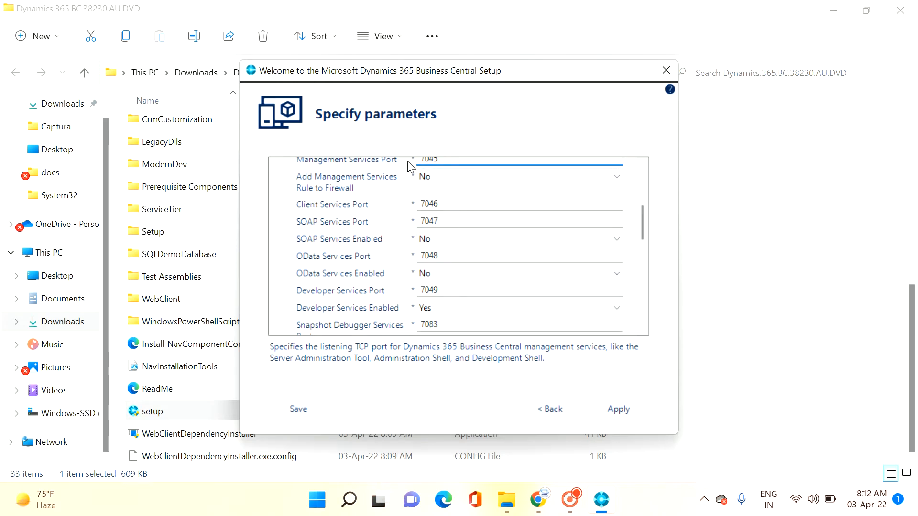
# Step: Keep the remaining service, SQL database and Web Server Components parameters, start the installation and check its progress
pyautogui.click(495, 238)
pyautogui.moveTo(644, 217); pyautogui.dragTo(642, 263)
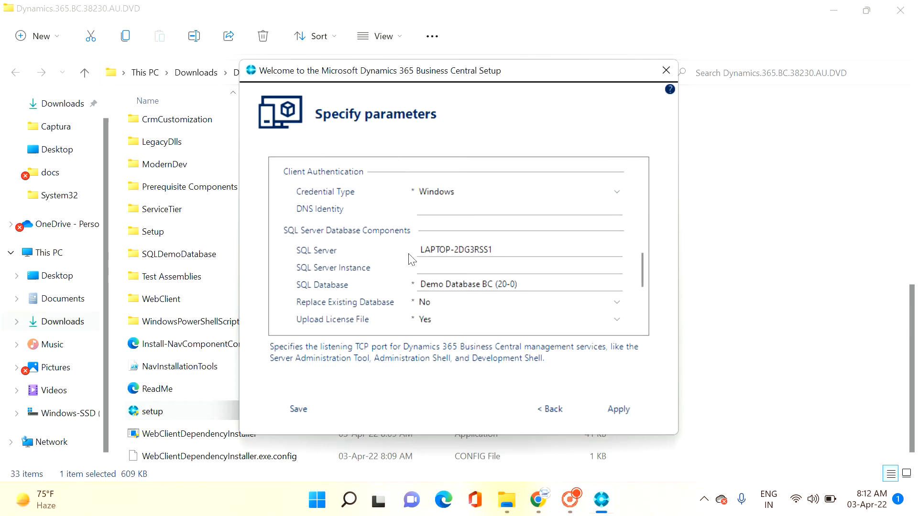
pyautogui.moveTo(639, 272); pyautogui.dragTo(638, 293)
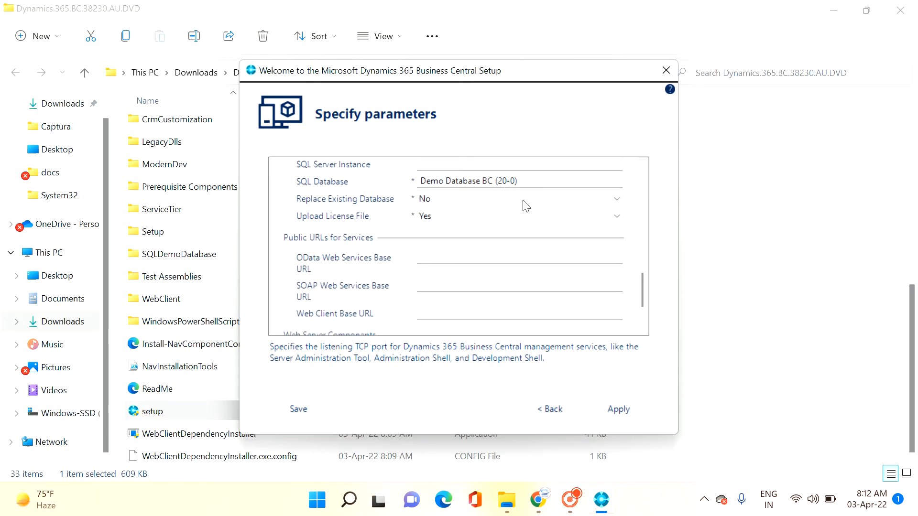
pyautogui.scroll(-2, 574, 256)
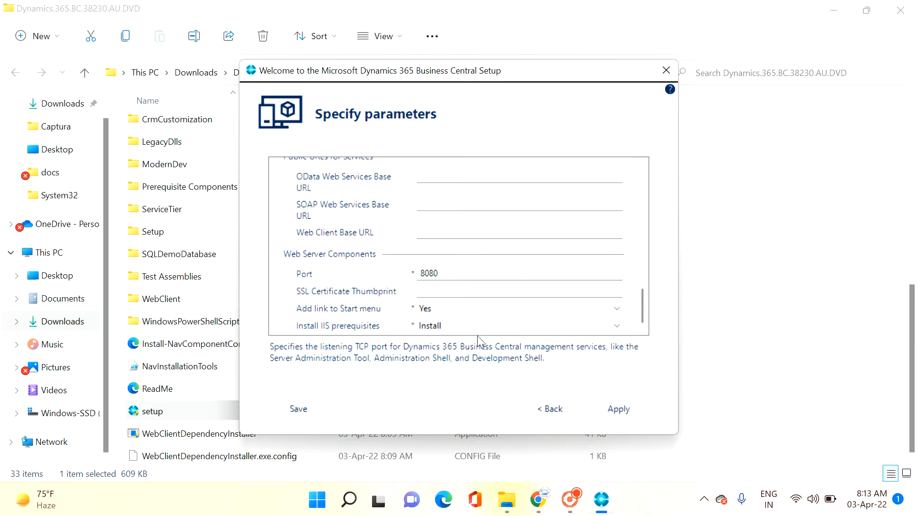
pyautogui.click(617, 409)
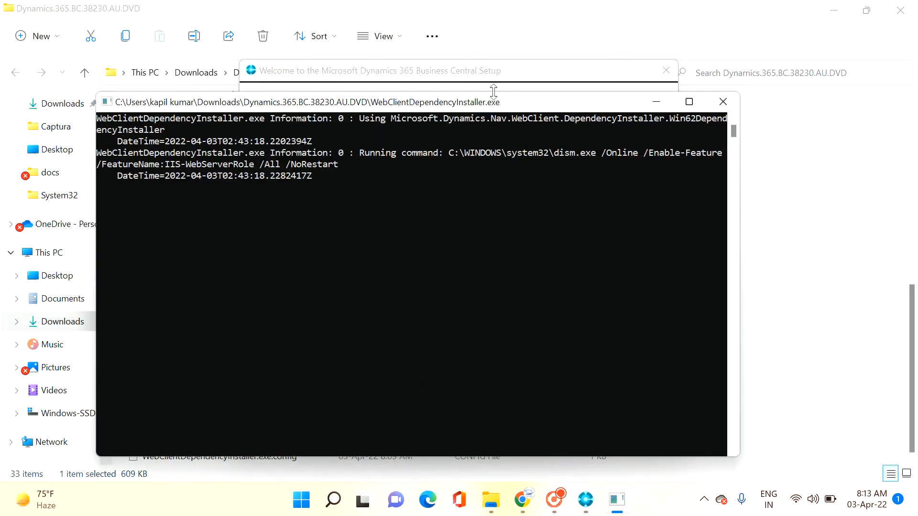
pyautogui.moveTo(509, 105); pyautogui.dragTo(544, 379)
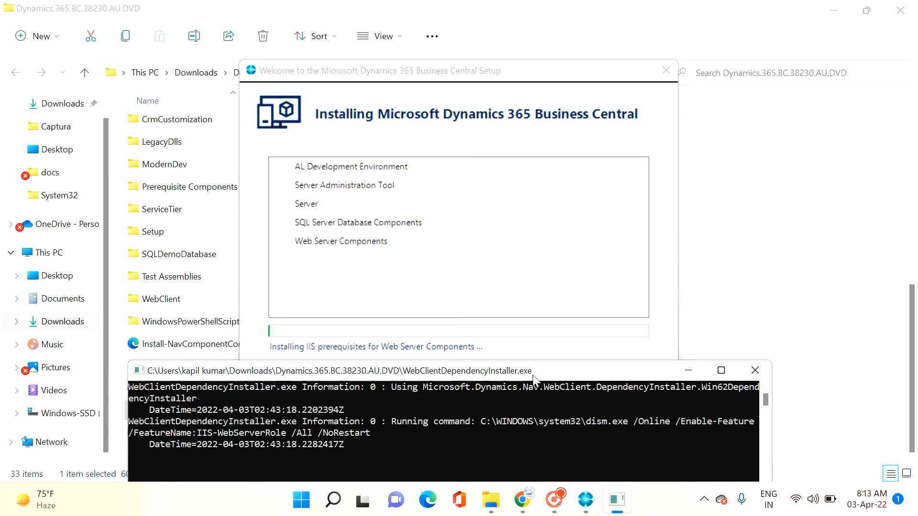
pyautogui.moveTo(533, 376); pyautogui.dragTo(517, 99)
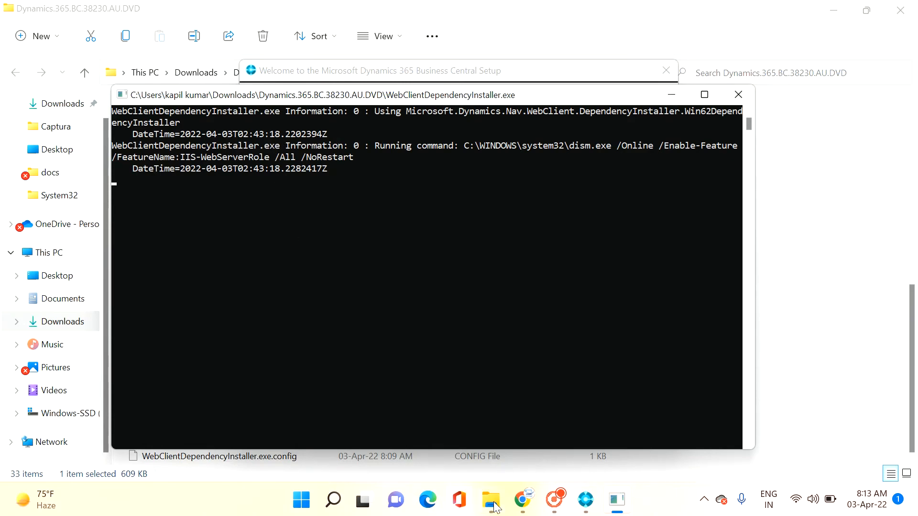
# Step: Switch to Chrome, refresh the environments list in the Business Central admin center and open the BC20Stable sandbox
pyautogui.click(523, 500)
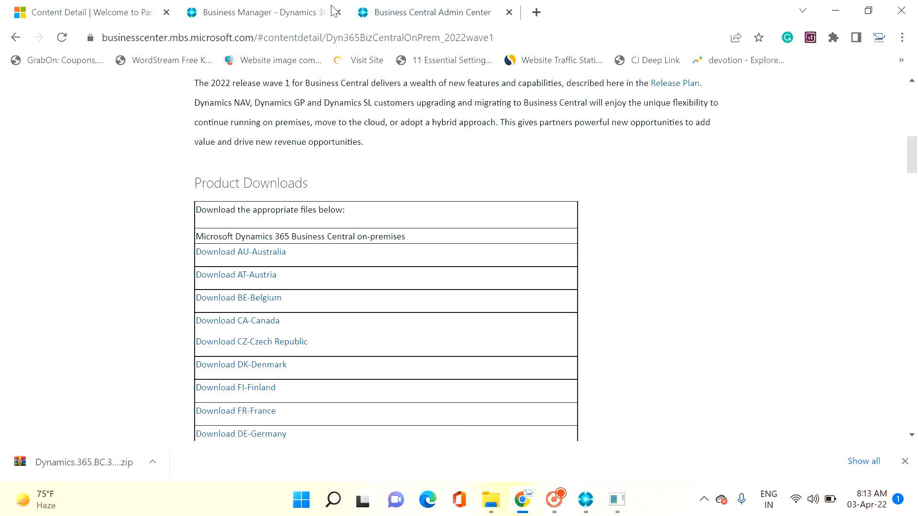
pyautogui.click(390, 12)
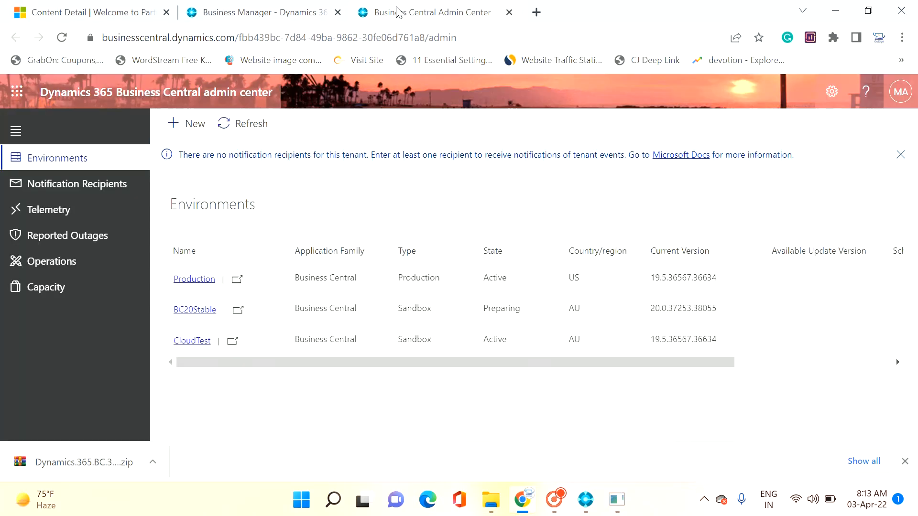
pyautogui.click(243, 126)
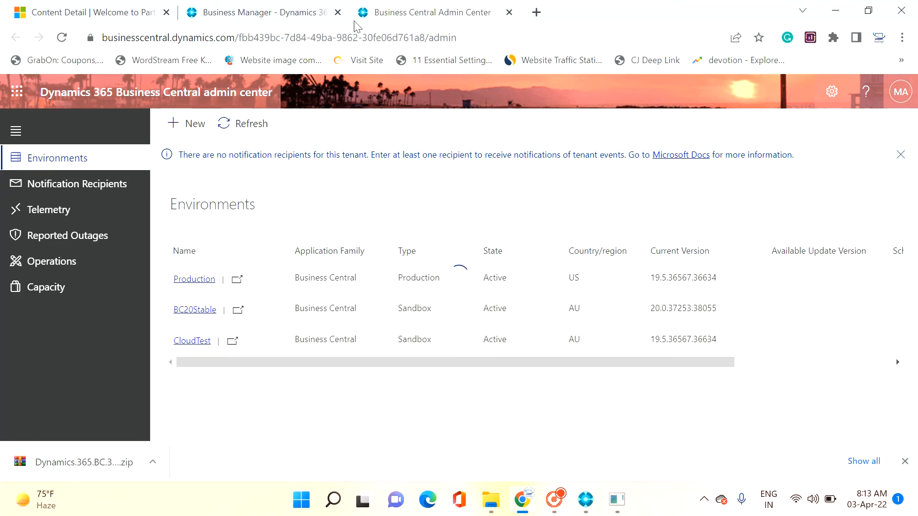
pyautogui.click(338, 12)
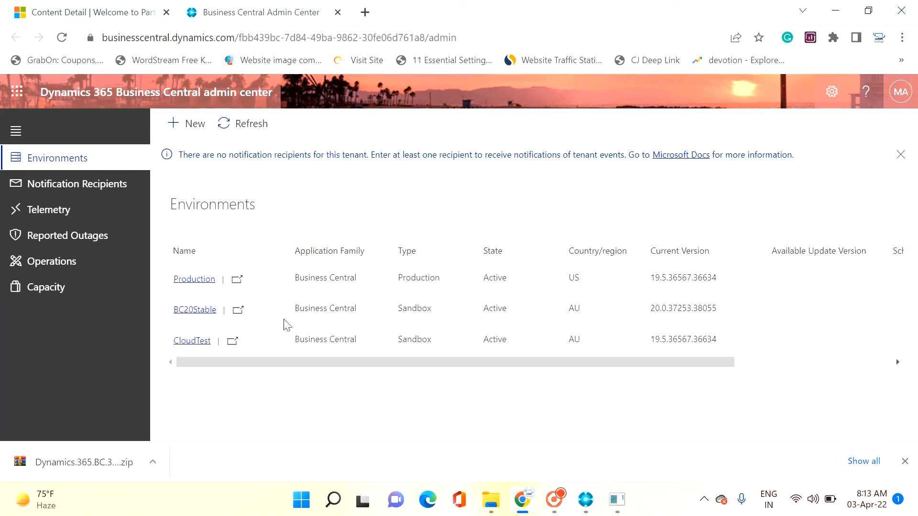
pyautogui.click(238, 310)
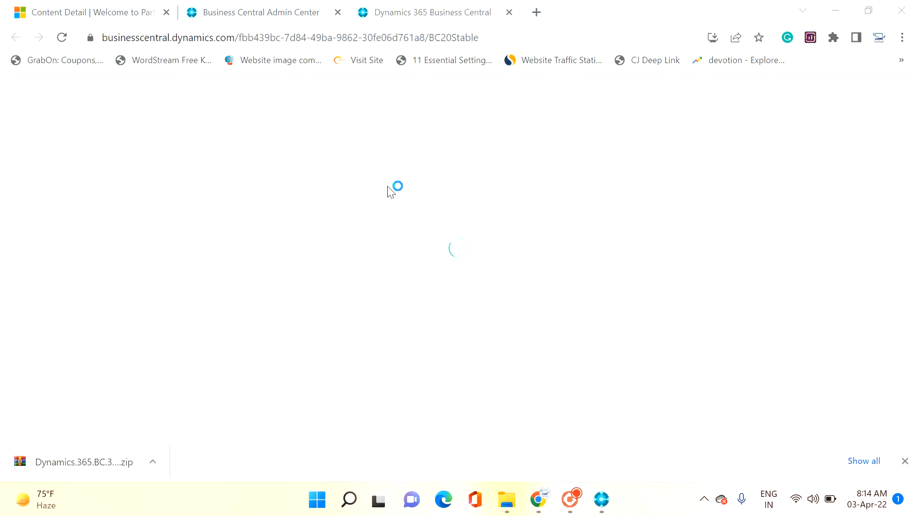
# Step: Check the installation progress in the setup window and return to the BC20Stable home page
pyautogui.click(601, 500)
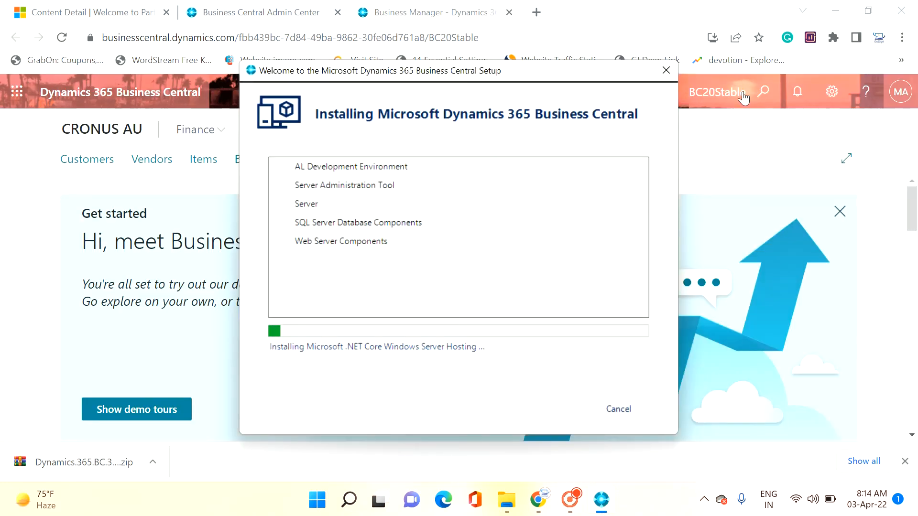
pyautogui.click(734, 134)
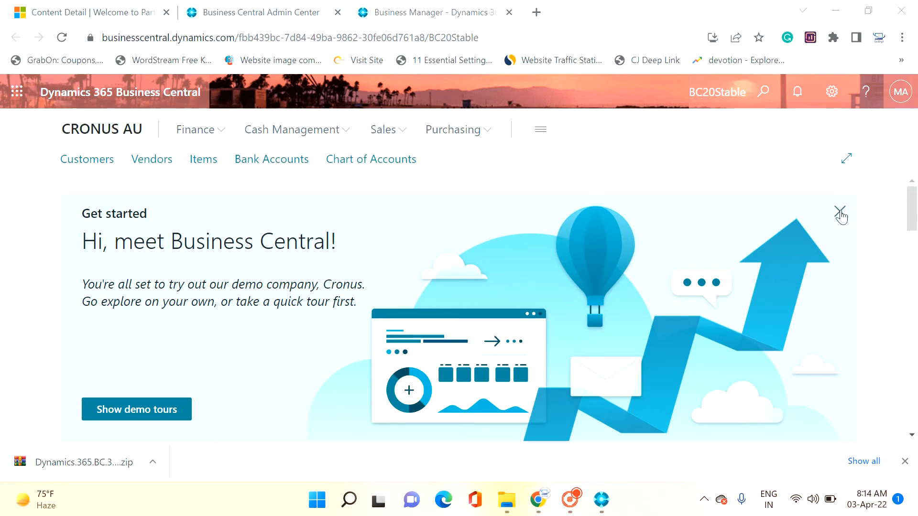
pyautogui.click(840, 211)
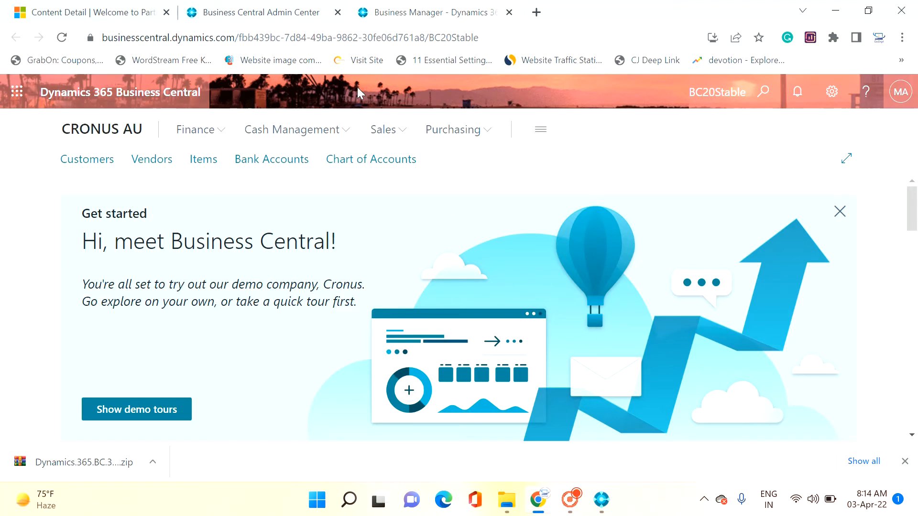
# Step: Look through the CRONUS AU role center from the Get started banner and Activities down to the Report Inbox
pyautogui.scroll(-9, 481, 323)
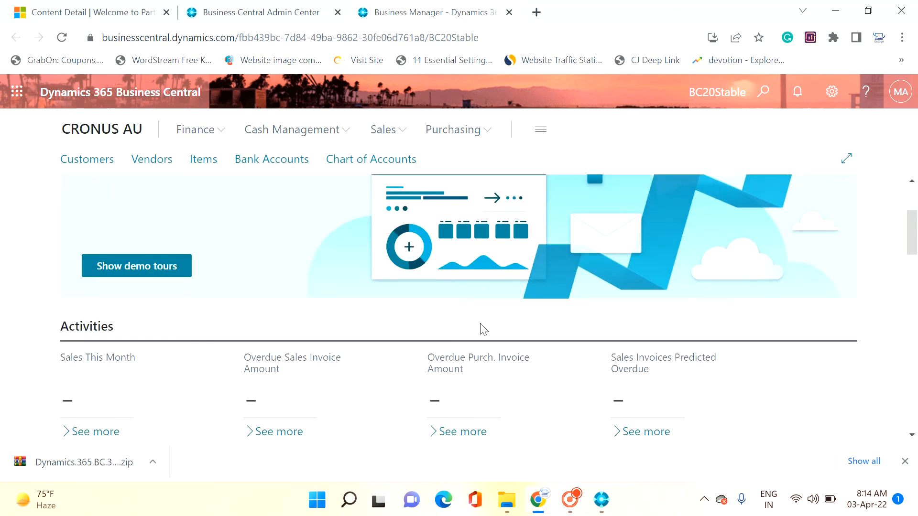
pyautogui.scroll(-10, 480, 330)
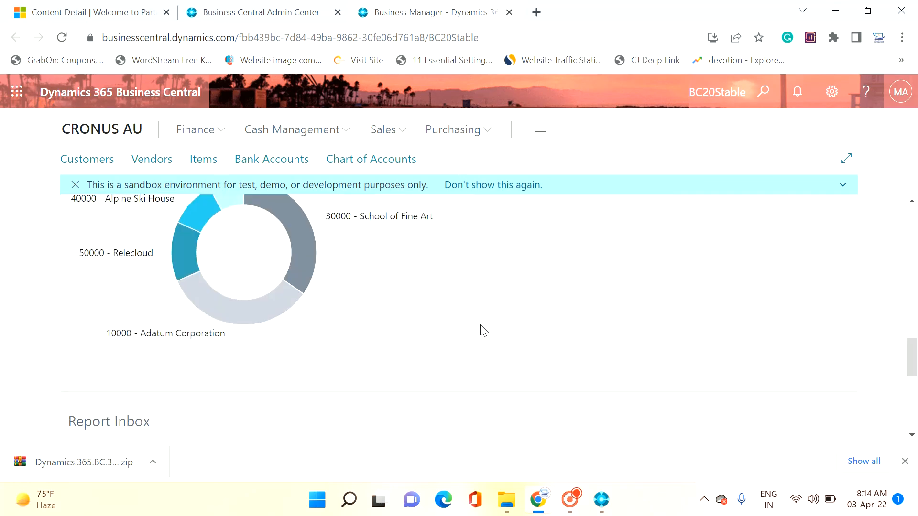
pyautogui.scroll(-5, 483, 330)
pyautogui.scroll(3, 483, 330)
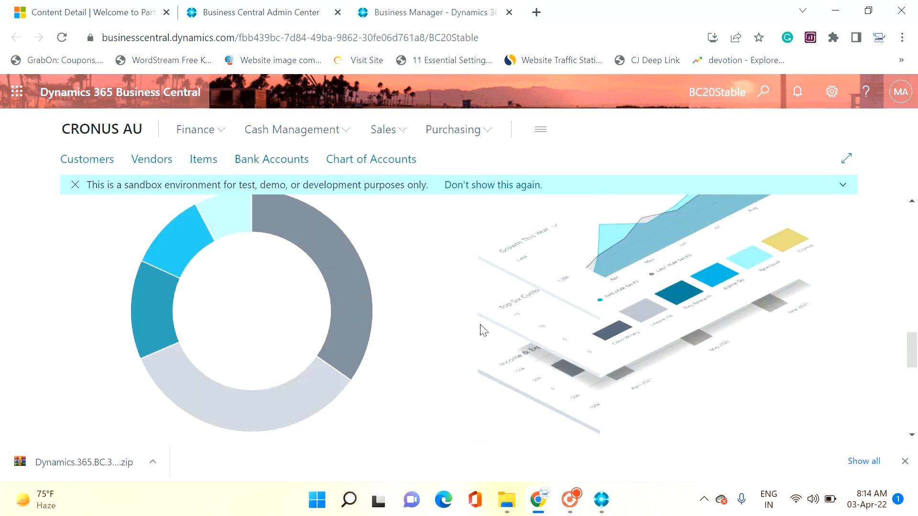
pyautogui.scroll(20, 483, 330)
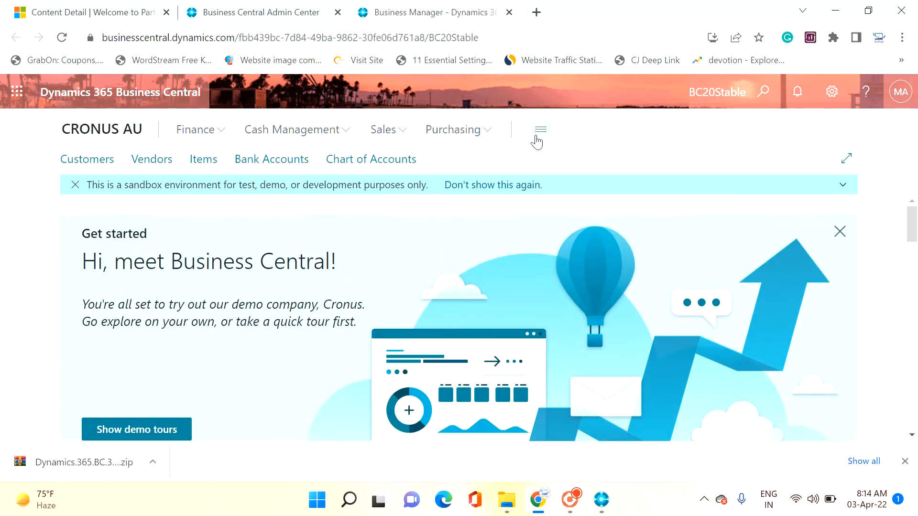
# Step: Open the Business Manager Evaluation role explorer, dismiss its tip and display the other roles
pyautogui.click(540, 134)
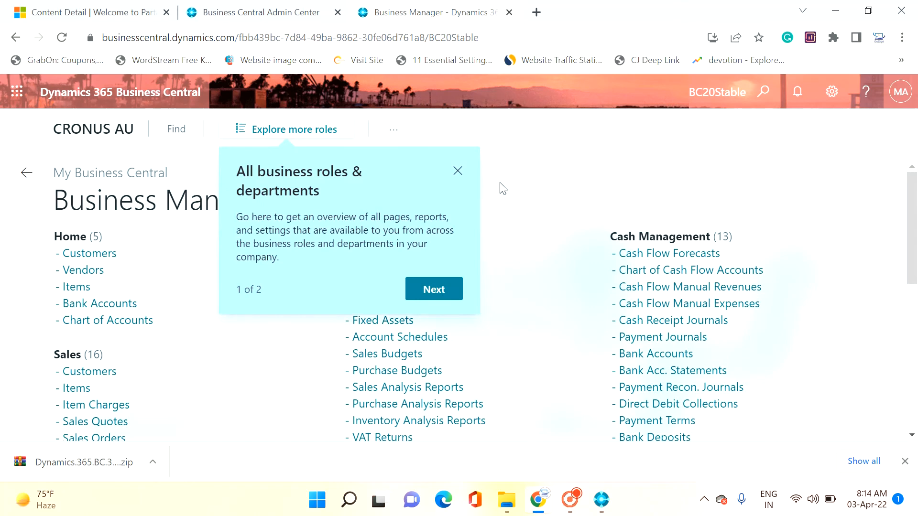
pyautogui.click(458, 172)
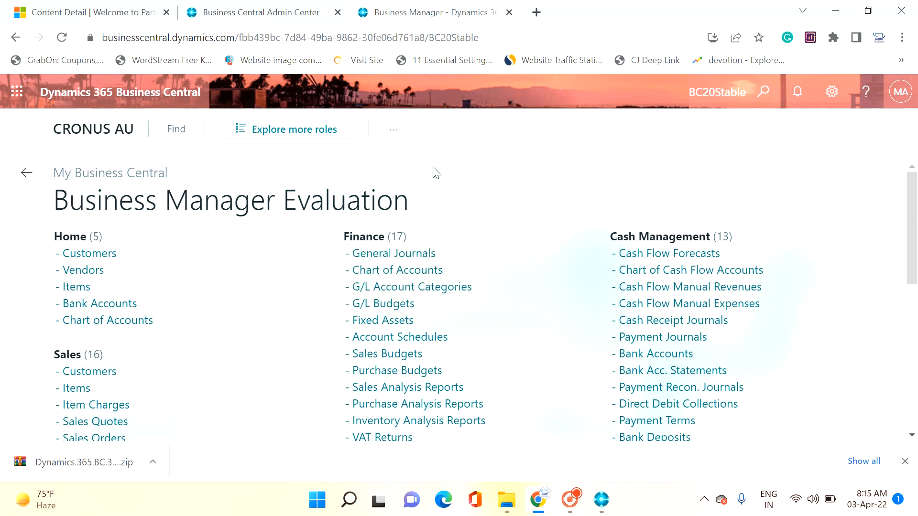
pyautogui.click(300, 137)
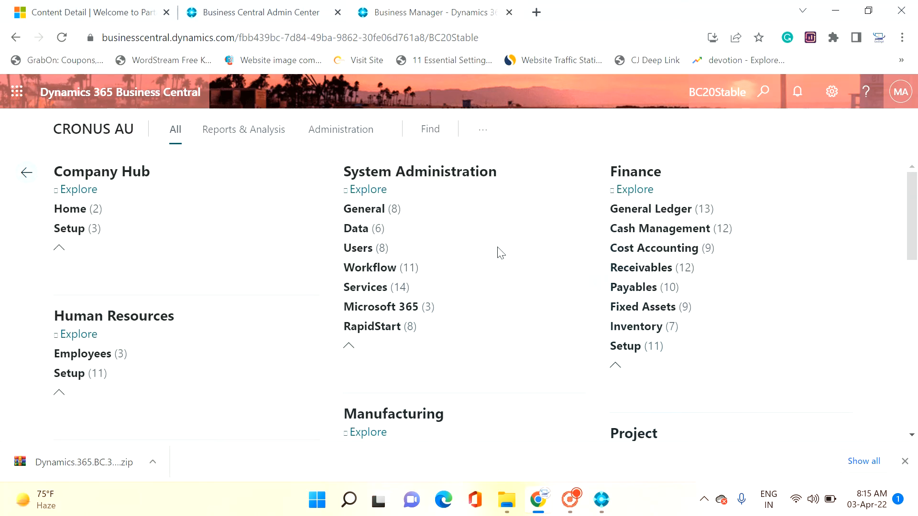
# Step: Look through all roles, and expand Microsoft 365 and its Excel group under System Administration
pyautogui.scroll(-10, 539, 261)
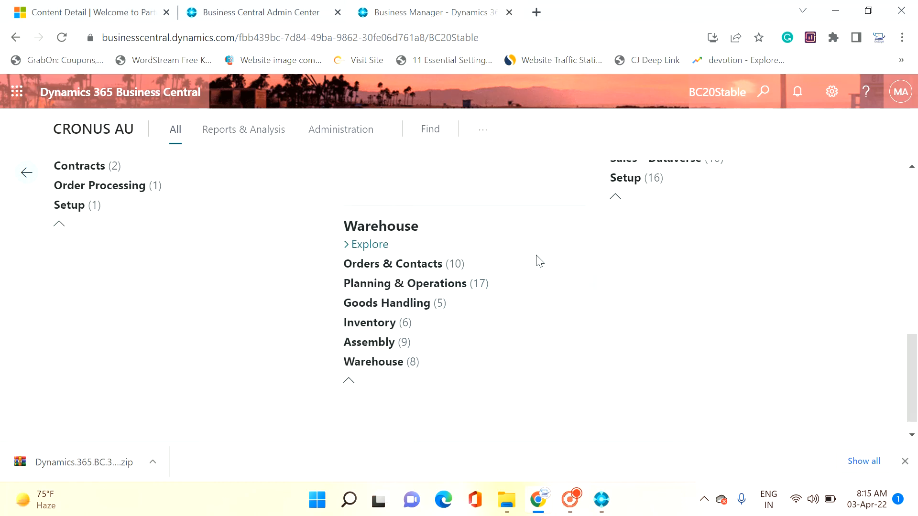
pyautogui.scroll(10, 539, 260)
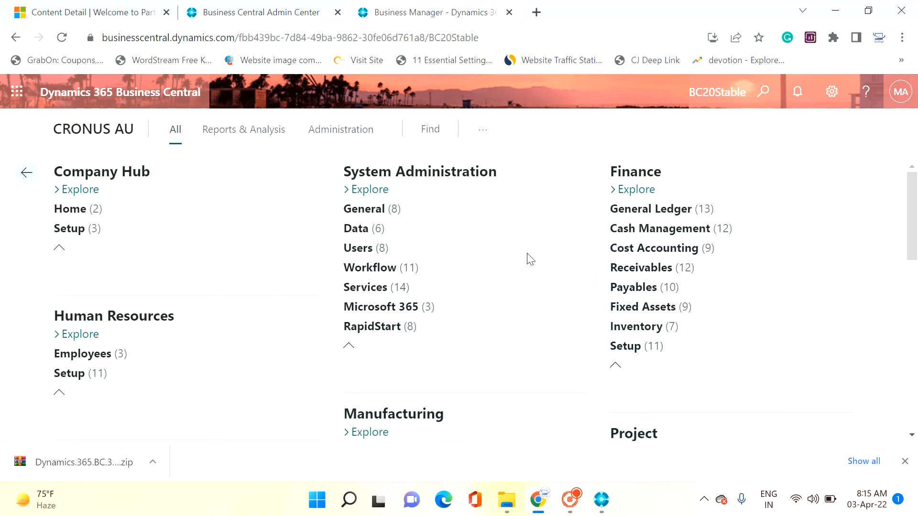
pyautogui.click(442, 308)
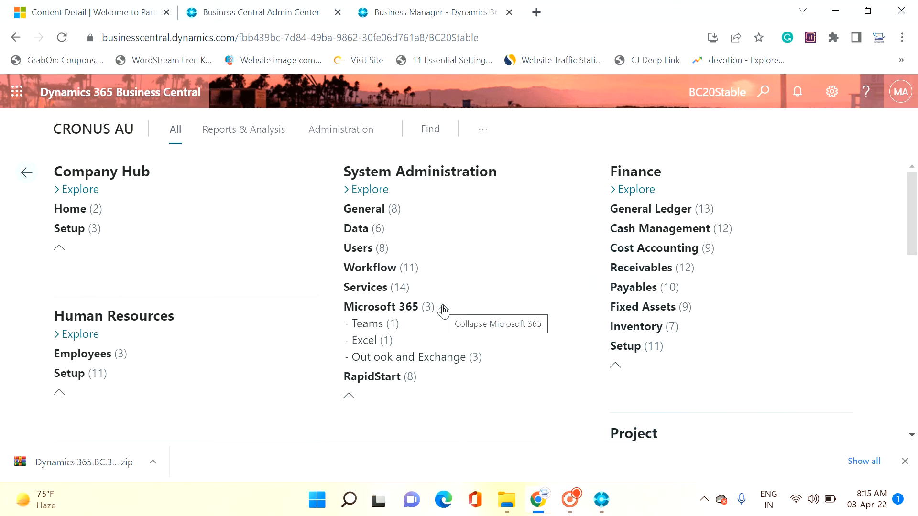
pyautogui.click(402, 342)
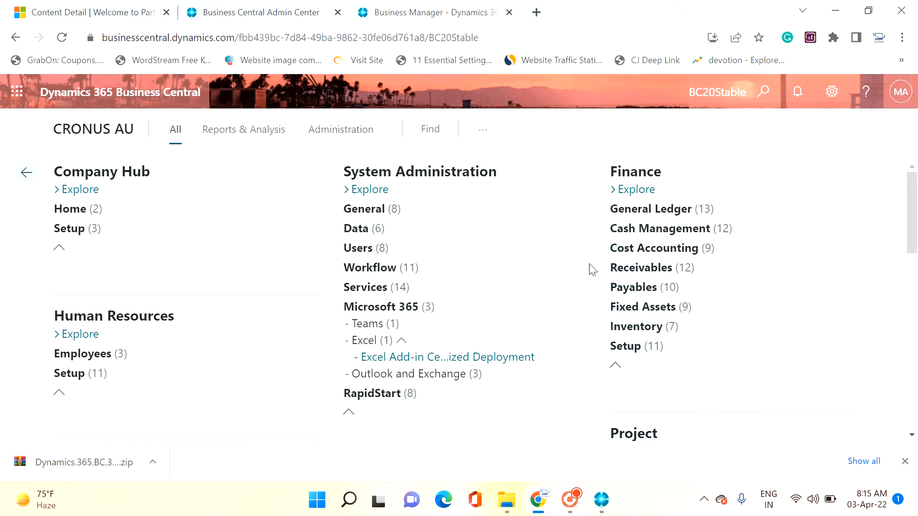
# Step: Search for "bank depo", go to the Bank Deposits list and widen the page
pyautogui.click(761, 94)
pyautogui.write('bN')
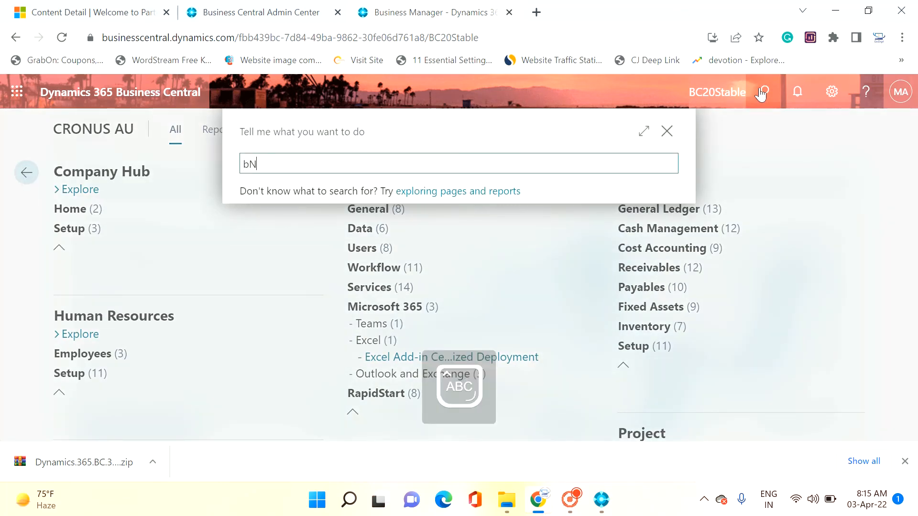
pyautogui.press('capslock')
pyautogui.write('ban')
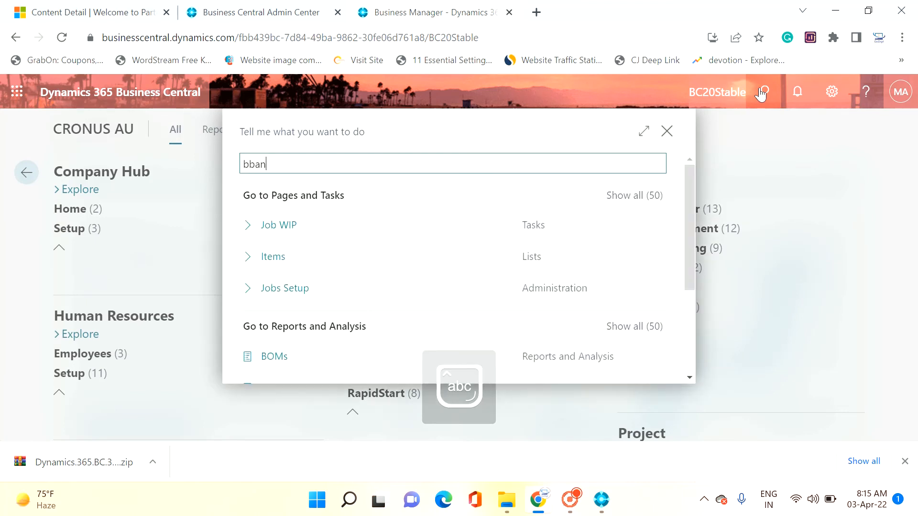
pyautogui.press('BackSpace')
pyautogui.press('BackSpace')
pyautogui.press('BackSpace')
pyautogui.press('BackSpace')
pyautogui.press('BackSpace')
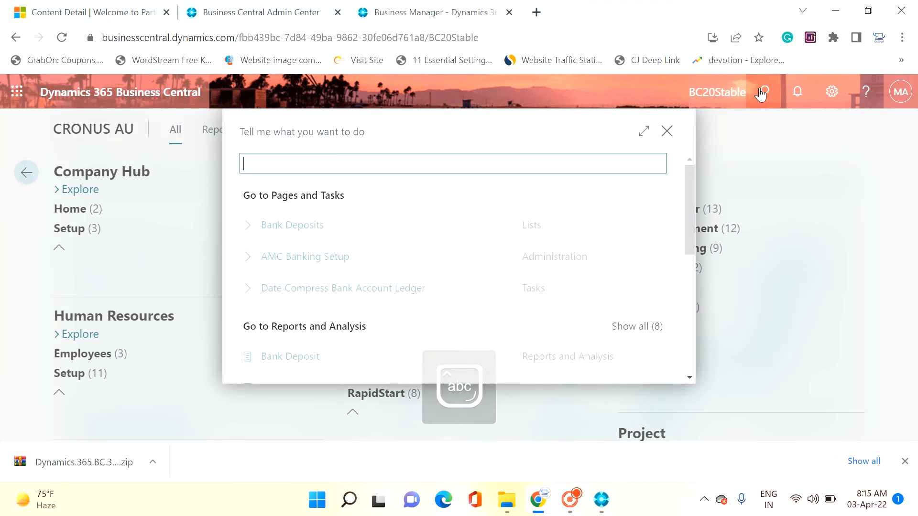
pyautogui.write('bank depo')
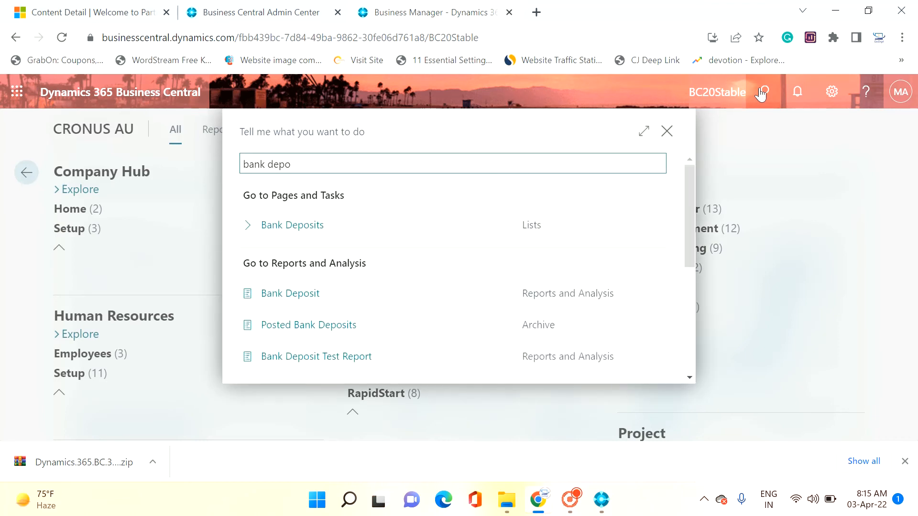
pyautogui.click(302, 229)
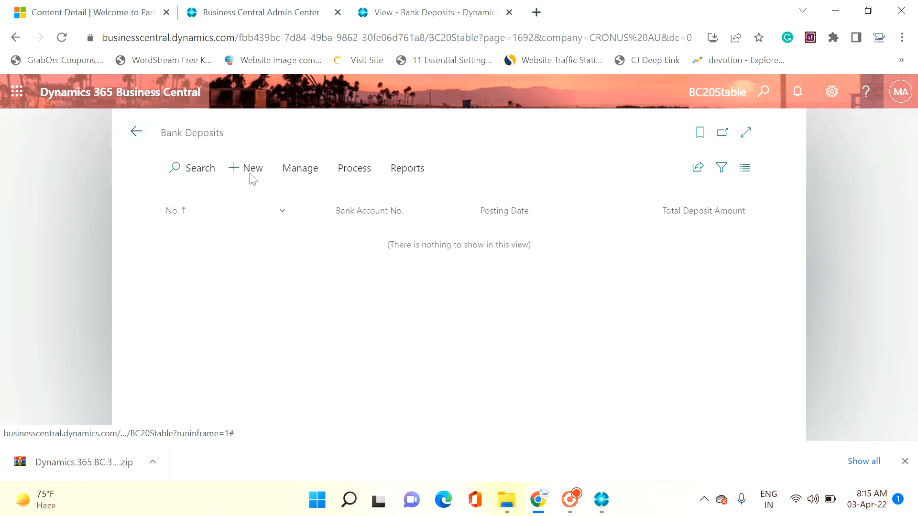
pyautogui.click(742, 143)
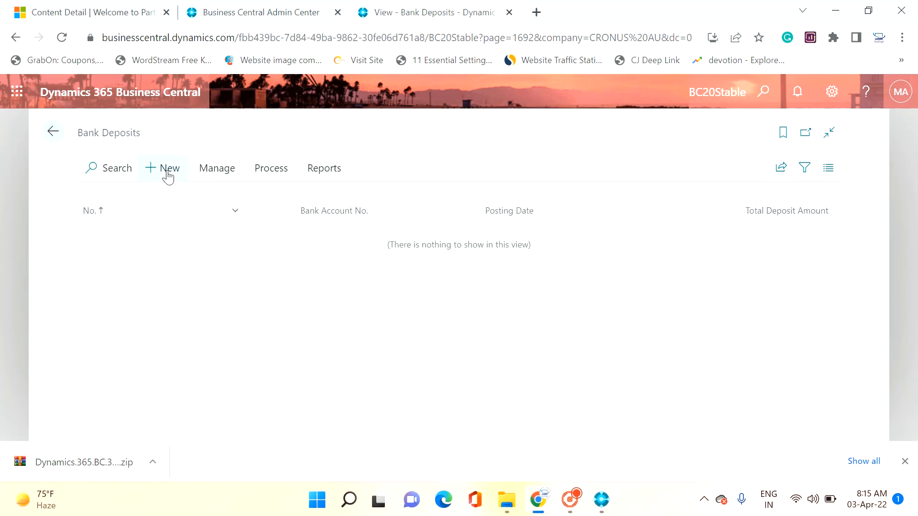
# Step: Create a new bank deposit, hide its Notes pane, and review the General fields and the Lines section
pyautogui.click(167, 177)
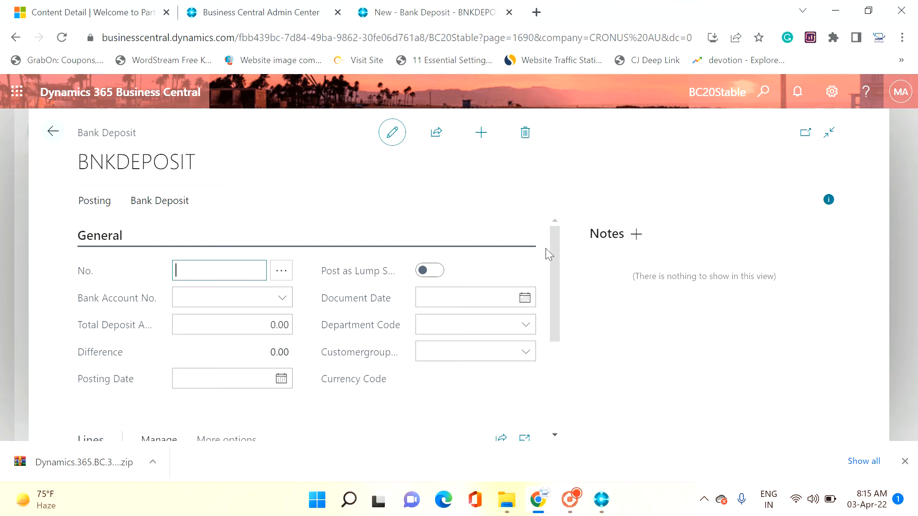
pyautogui.click(827, 199)
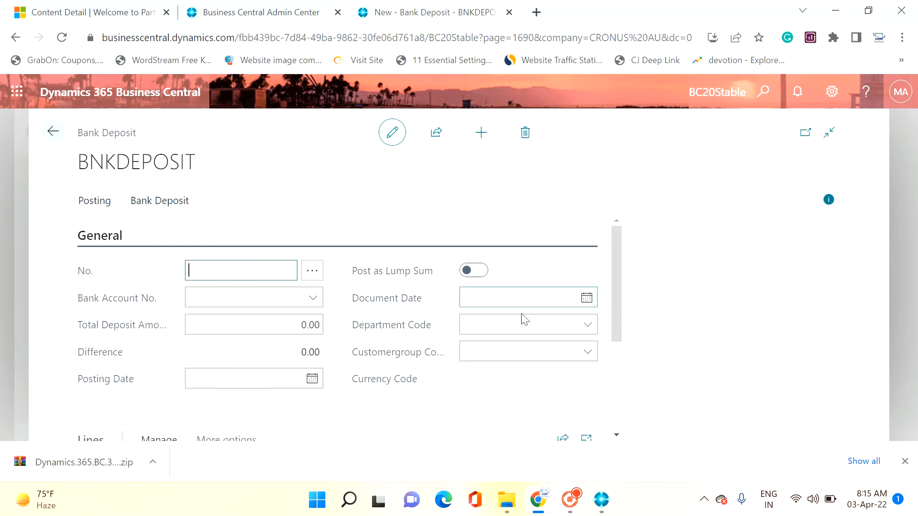
pyautogui.scroll(-3, 464, 371)
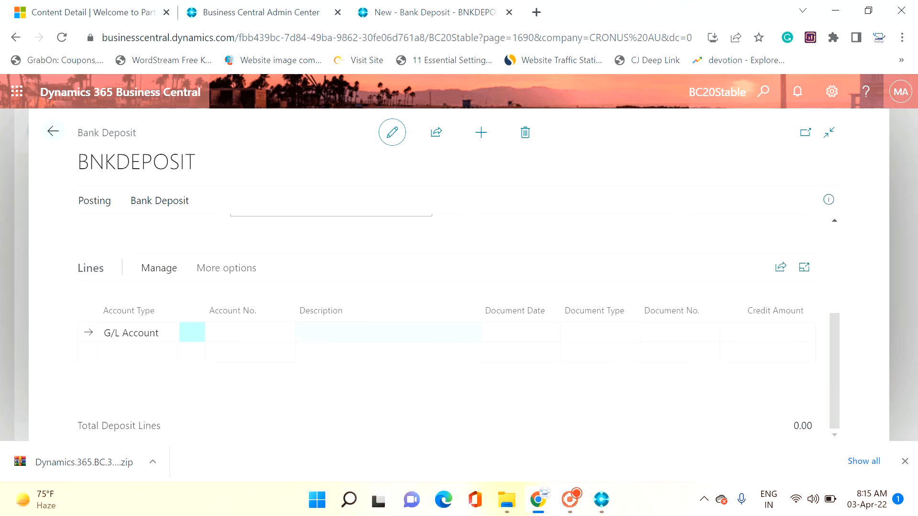
pyautogui.scroll(3, 335, 344)
pyautogui.scroll(-3, 359, 322)
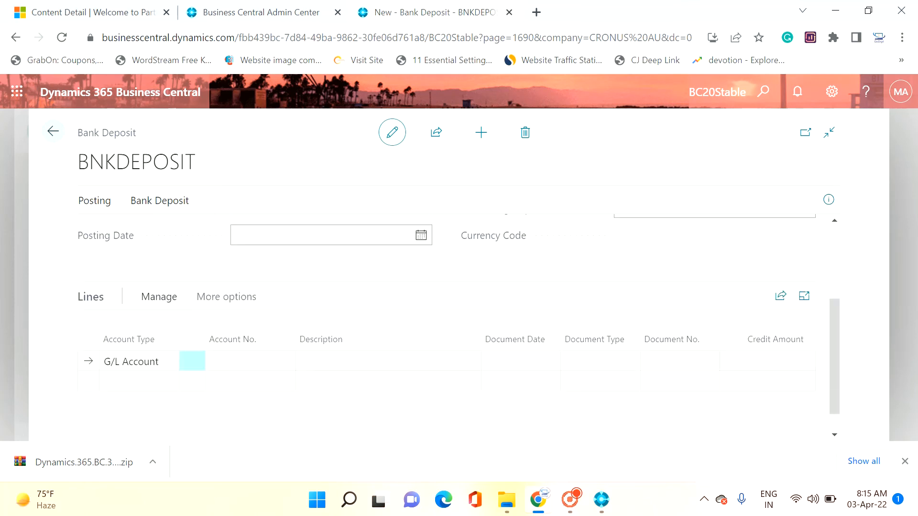
pyautogui.scroll(3, 354, 322)
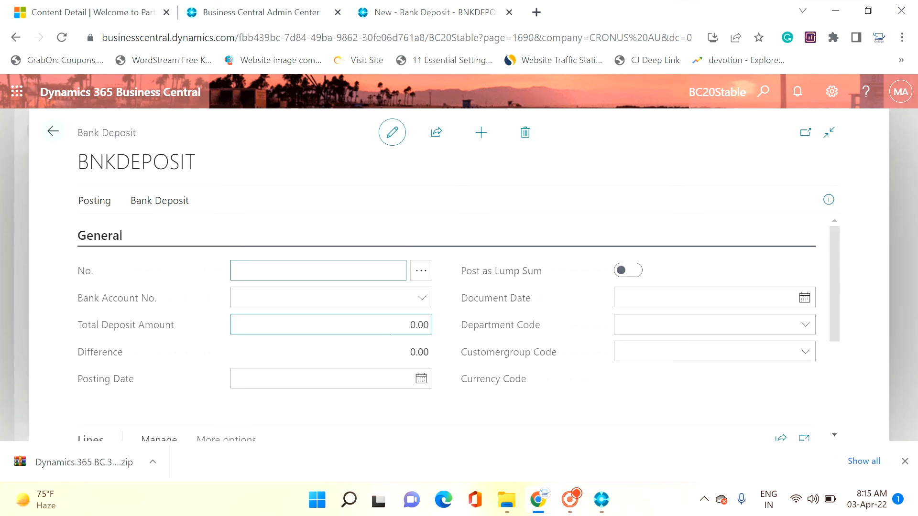
pyautogui.scroll(-3, 334, 325)
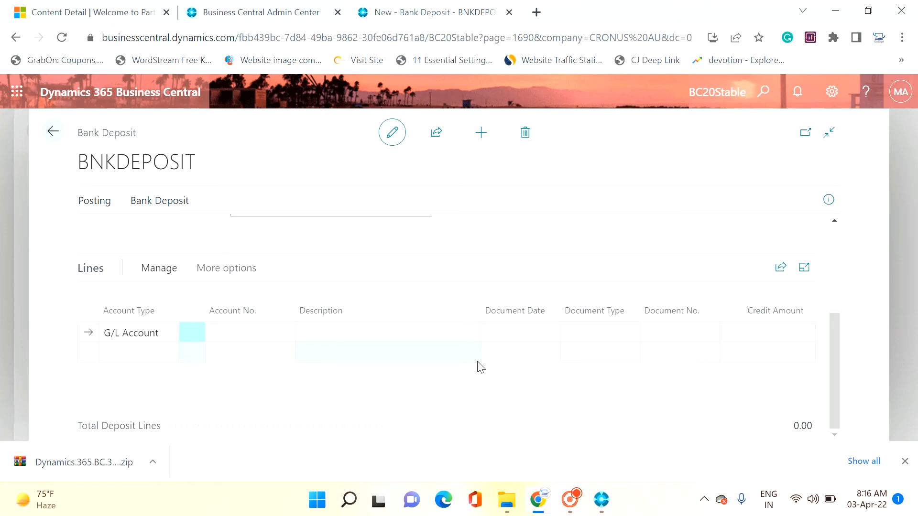
# Step: View the account type options on the first deposit line and return to the role explorer
pyautogui.click(160, 333)
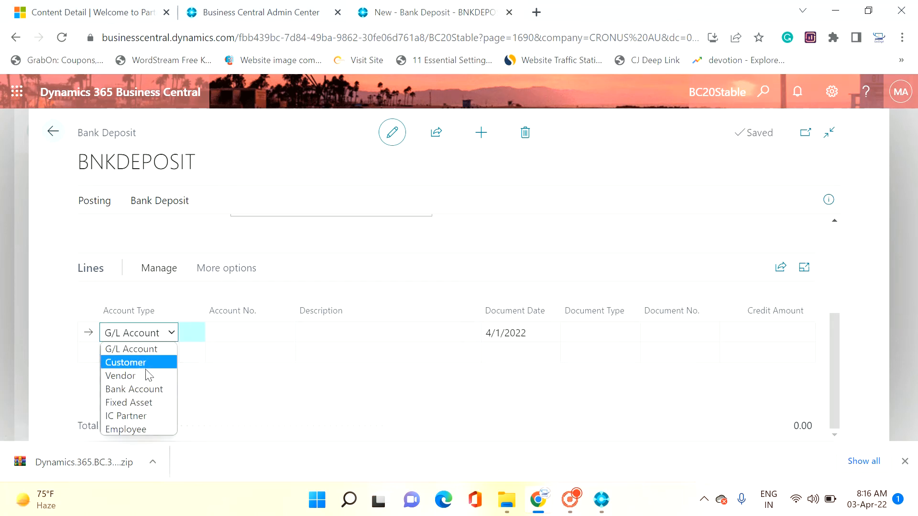
pyautogui.click(306, 334)
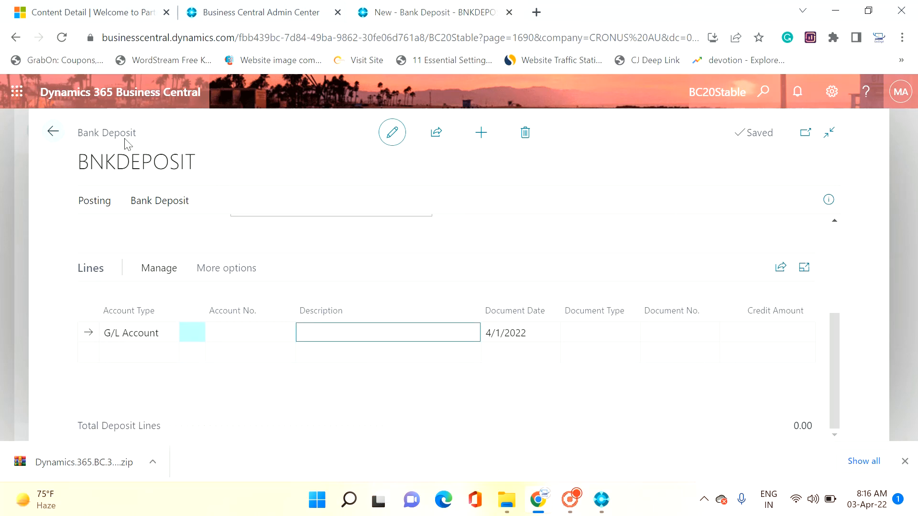
pyautogui.click(54, 134)
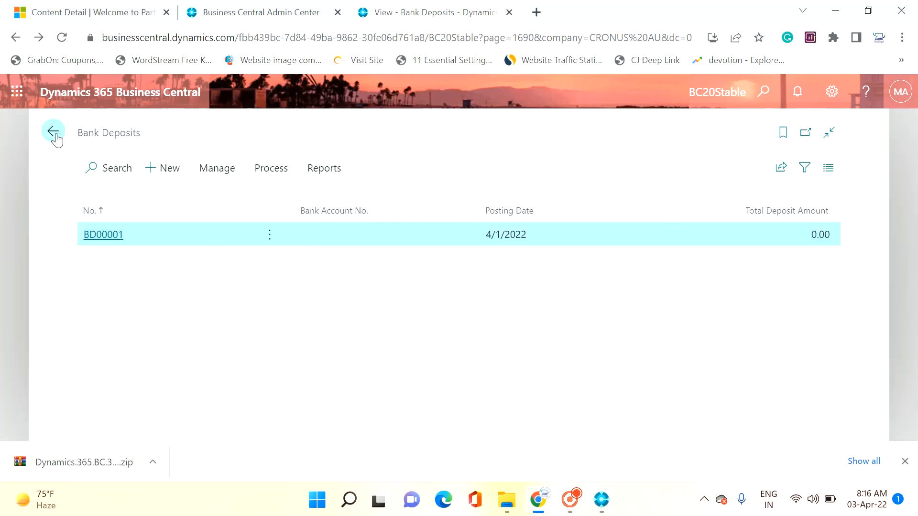
pyautogui.click(54, 135)
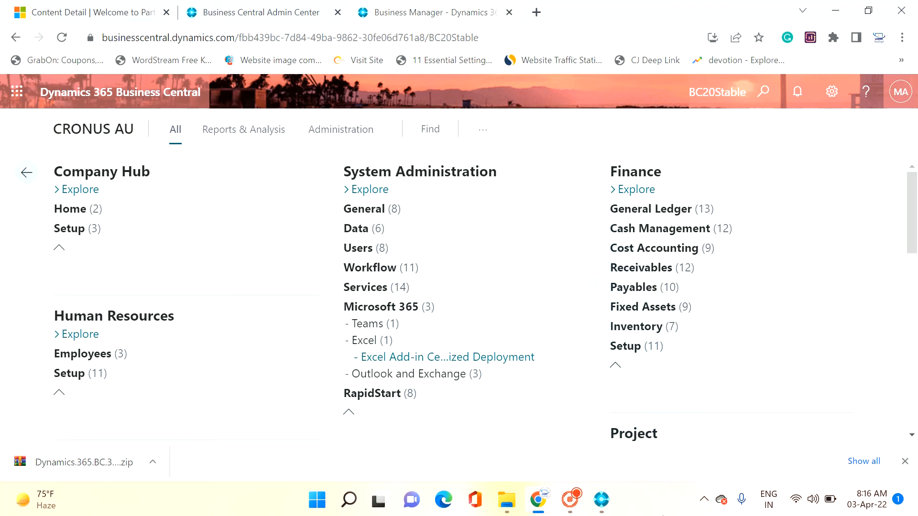
# Step: Close the completed Business Central setup, search Windows for "bus" and launch Business Central Administration
pyautogui.click(603, 502)
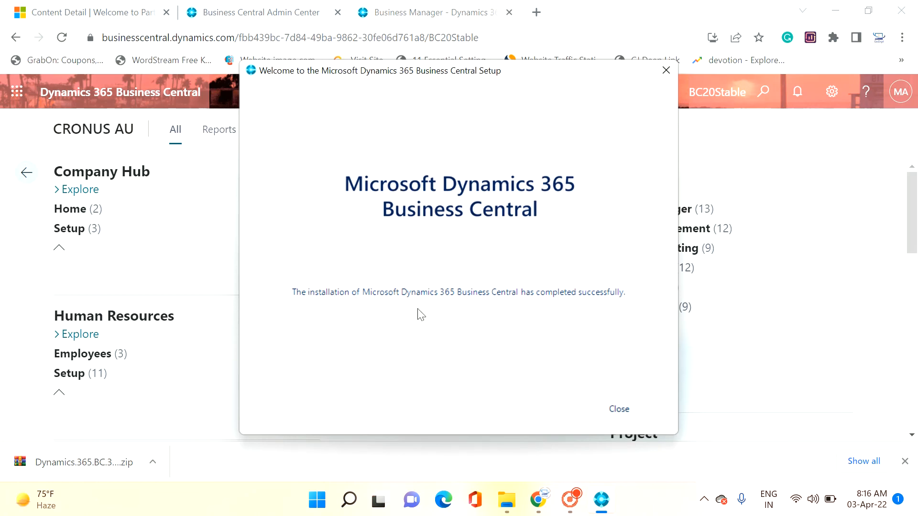
pyautogui.click(618, 410)
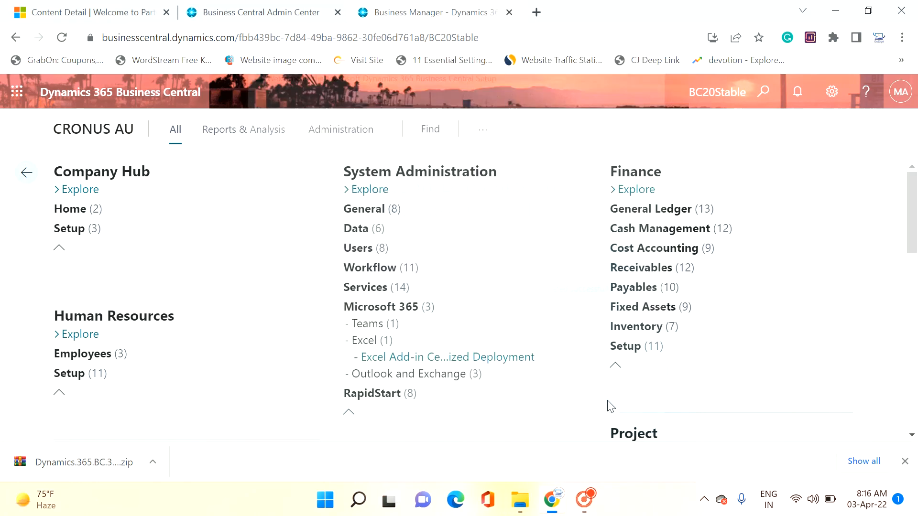
pyautogui.click(333, 500)
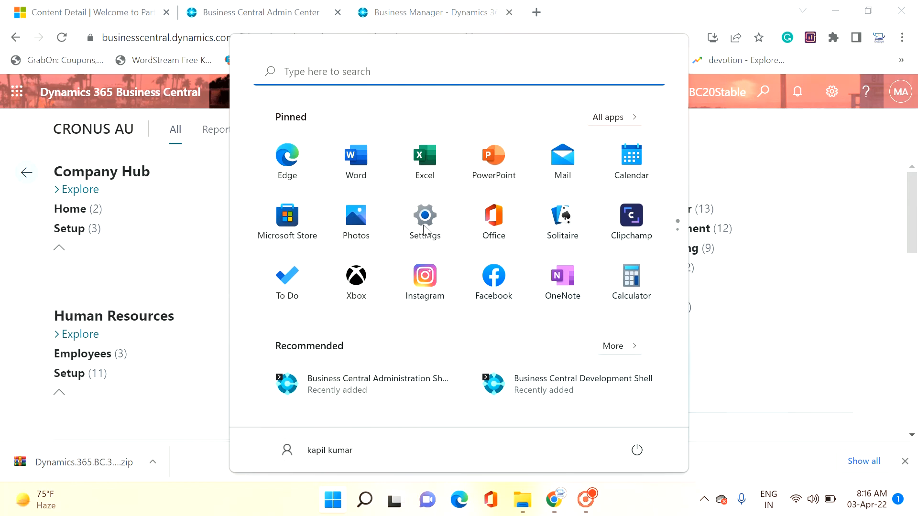
pyautogui.write('bus')
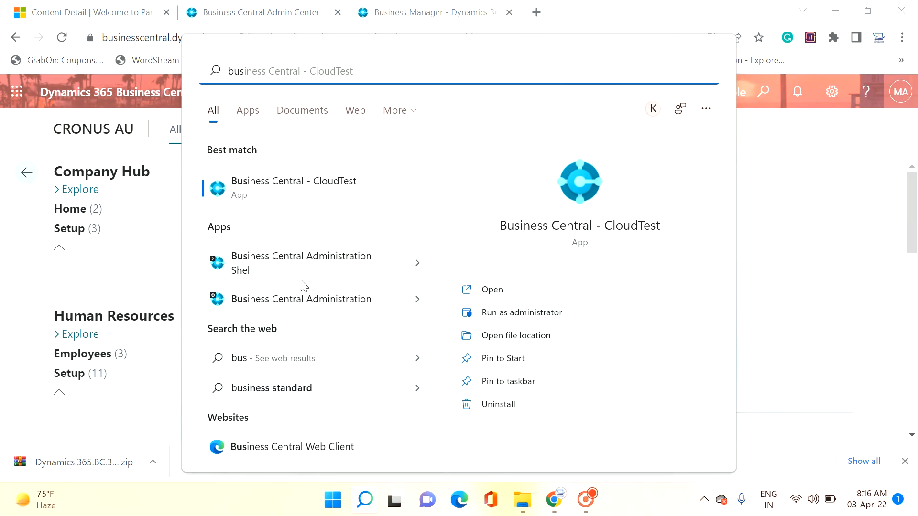
pyautogui.click(346, 303)
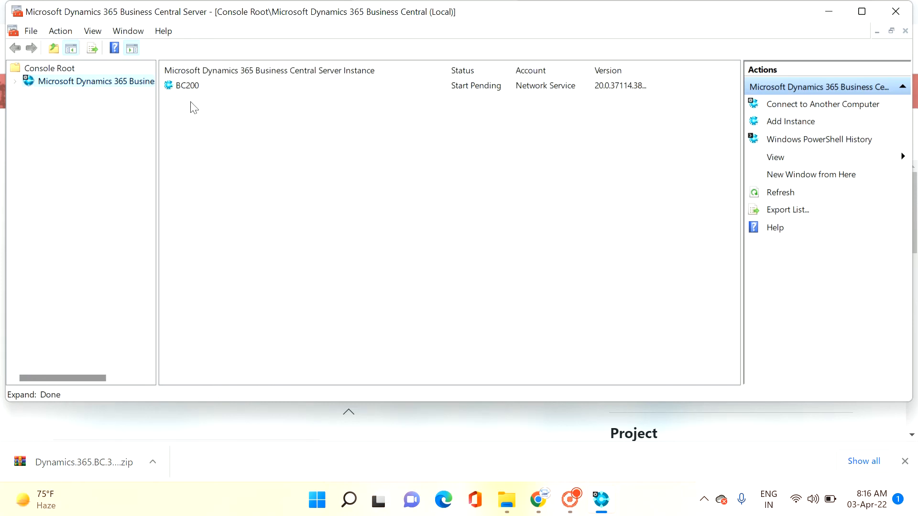
# Step: Inspect the BC200 server instance's status and configuration, and minimize the administration console
pyautogui.click(191, 90)
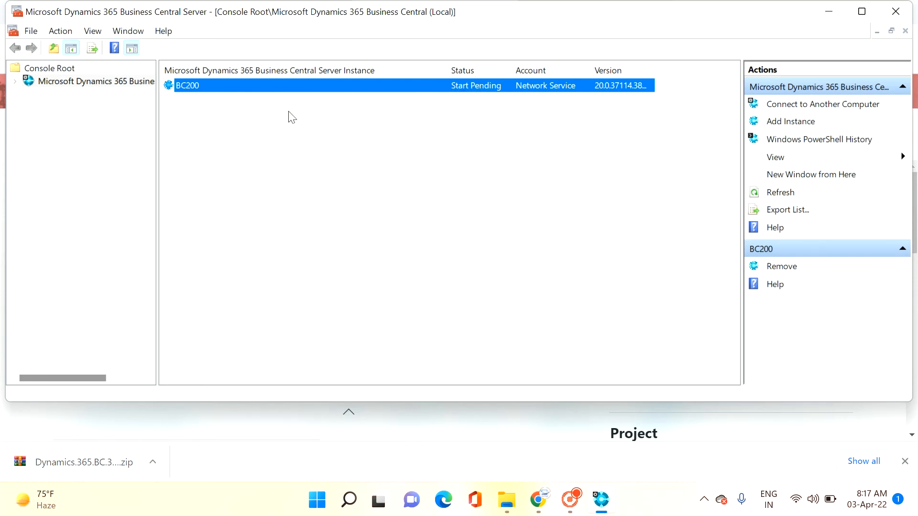
pyautogui.click(15, 81)
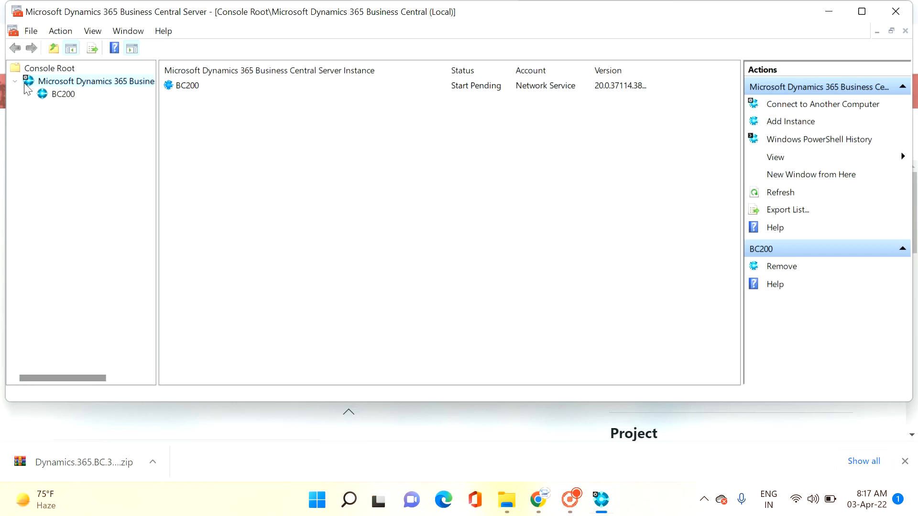
pyautogui.click(61, 94)
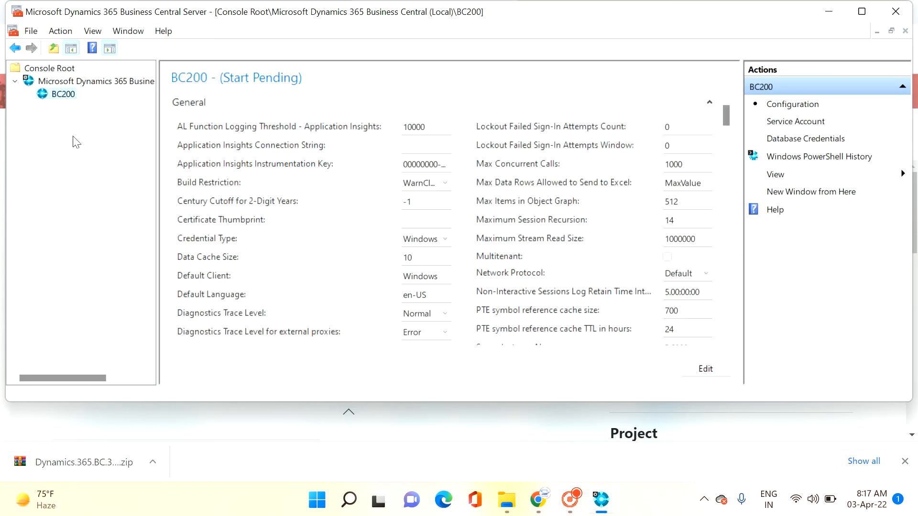
pyautogui.click(122, 83)
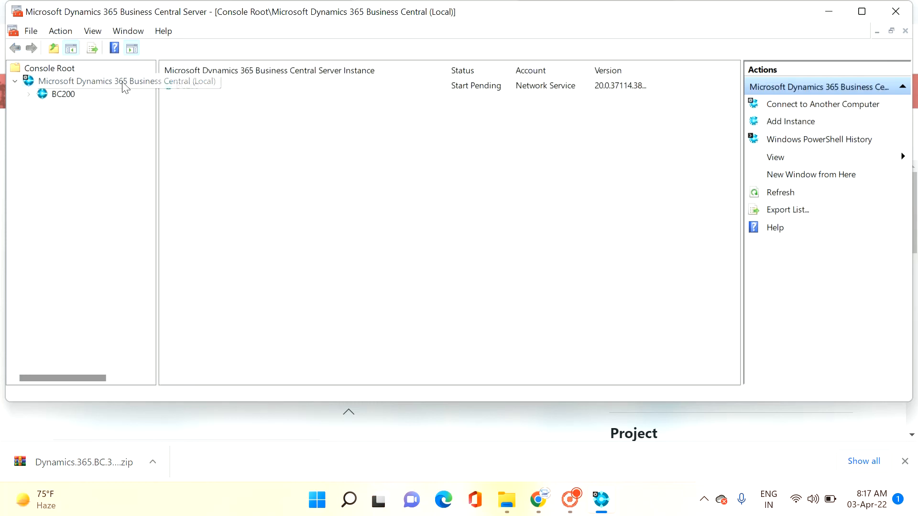
pyautogui.click(365, 86)
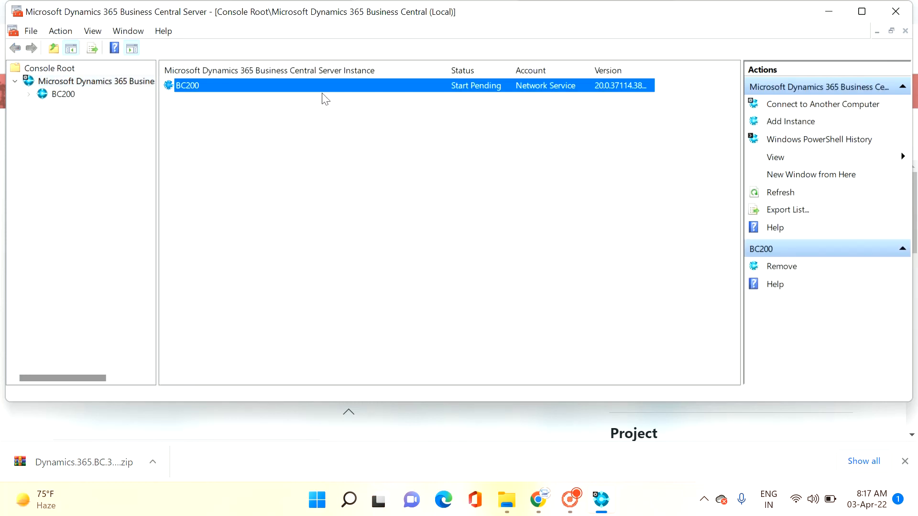
pyautogui.click(829, 11)
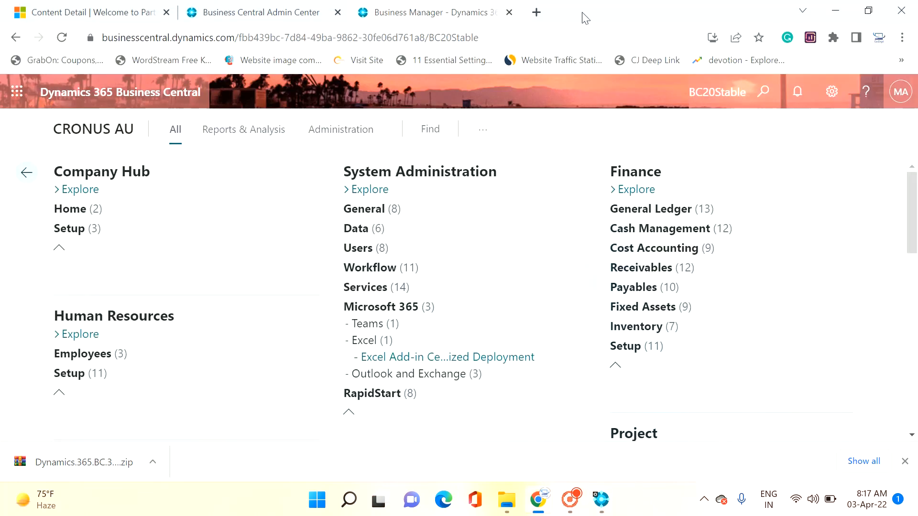
# Step: Try to load the web client at localhost:8080/BC200 in a new browser tab and retry from its home link
pyautogui.click(536, 12)
pyautogui.write('lo')
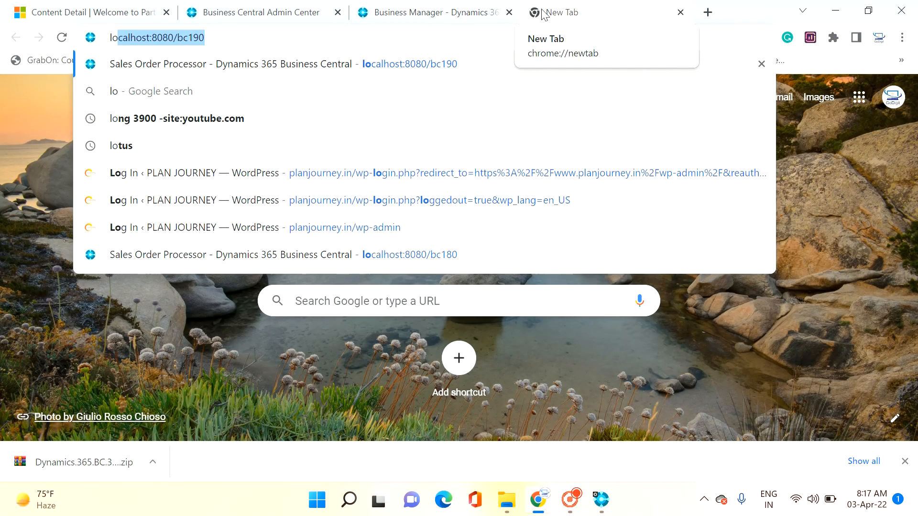
pyautogui.press('Right')
pyautogui.press('BackSpace')
pyautogui.press('BackSpace')
pyautogui.press('BackSpace')
pyautogui.press('BackSpace')
pyautogui.press('BackSpace')
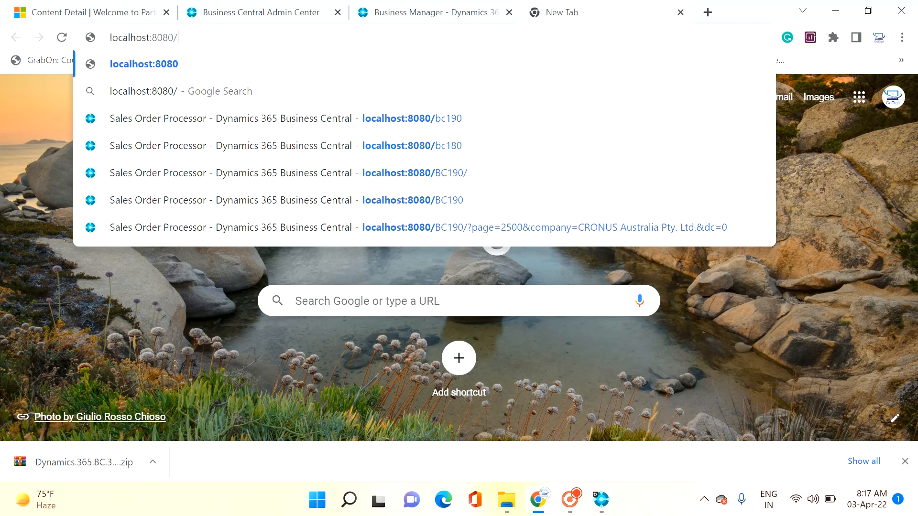
pyautogui.write('BC200')
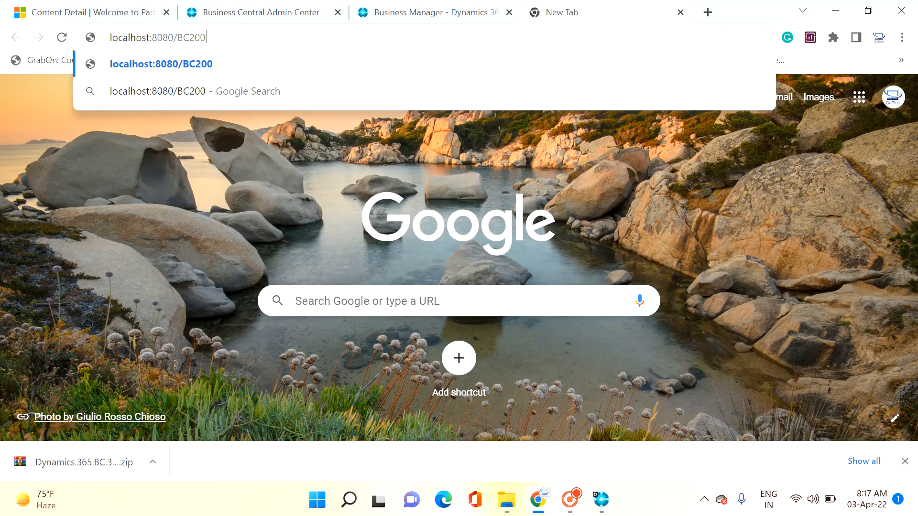
pyautogui.press('Return')
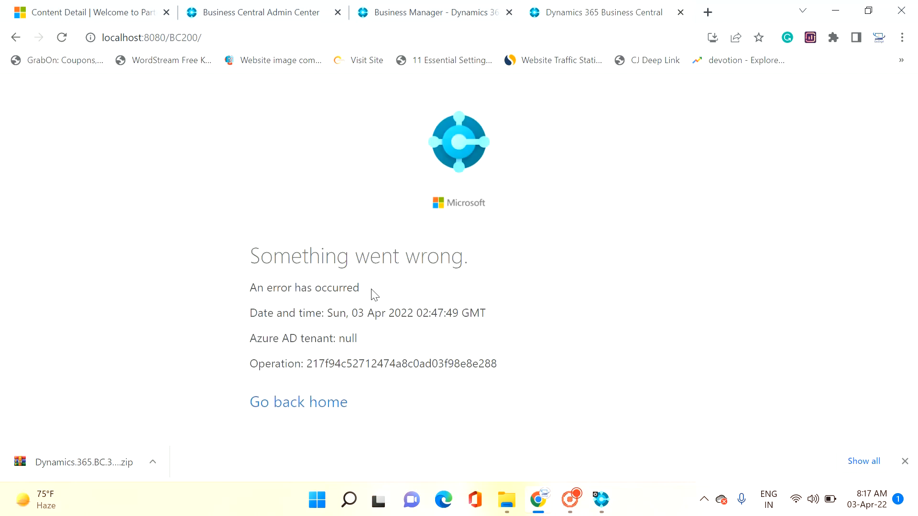
pyautogui.click(318, 401)
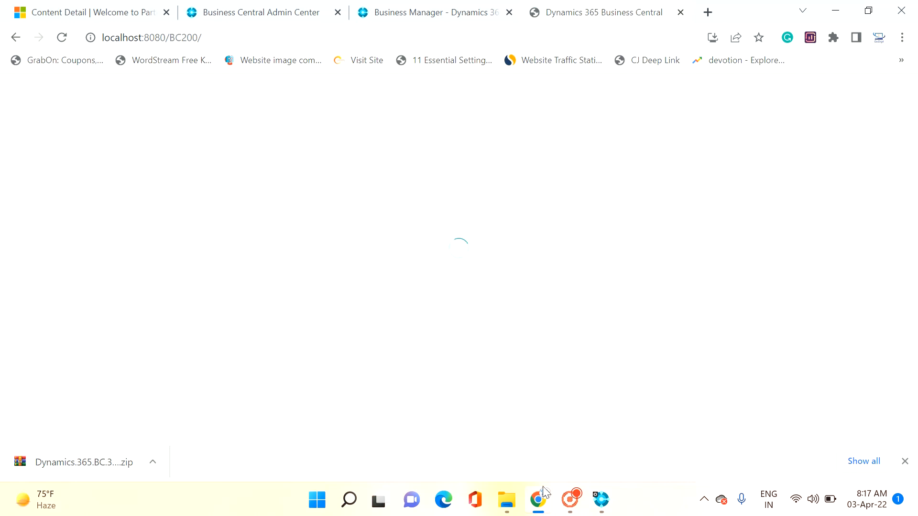
# Step: Recheck the BC200 instance's status, and close the administration console and the localhost browser tab
pyautogui.click(610, 509)
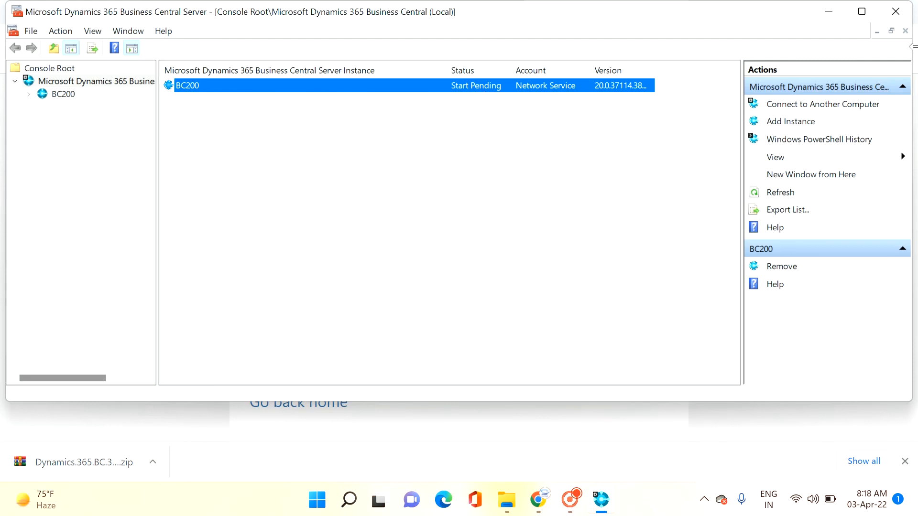
pyautogui.click(896, 12)
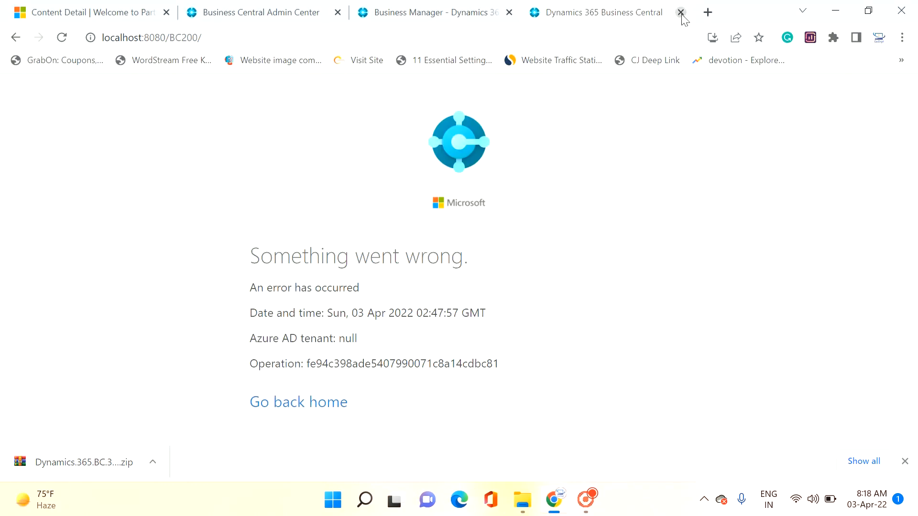
pyautogui.click(679, 12)
# Step: Launch the Windows Services console by running services.msc
pyautogui.press('super+r')
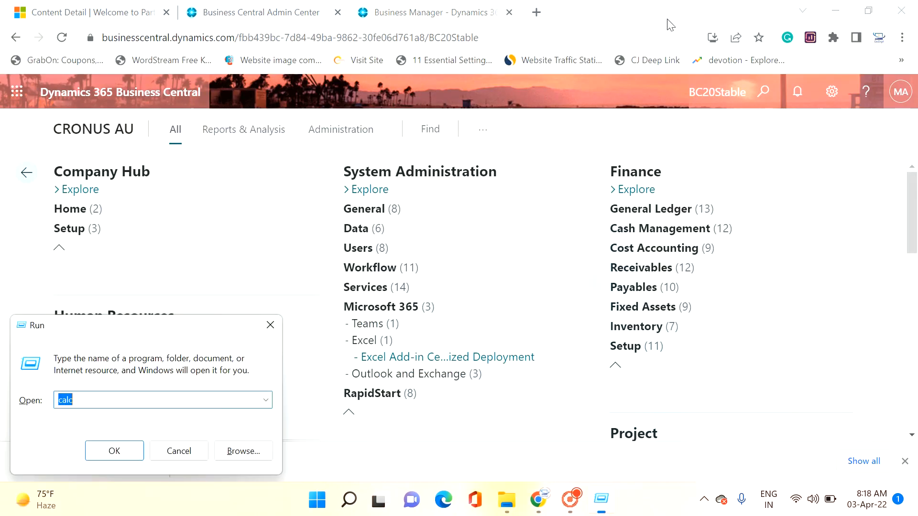
pyautogui.write('service')
pyautogui.press('Down')
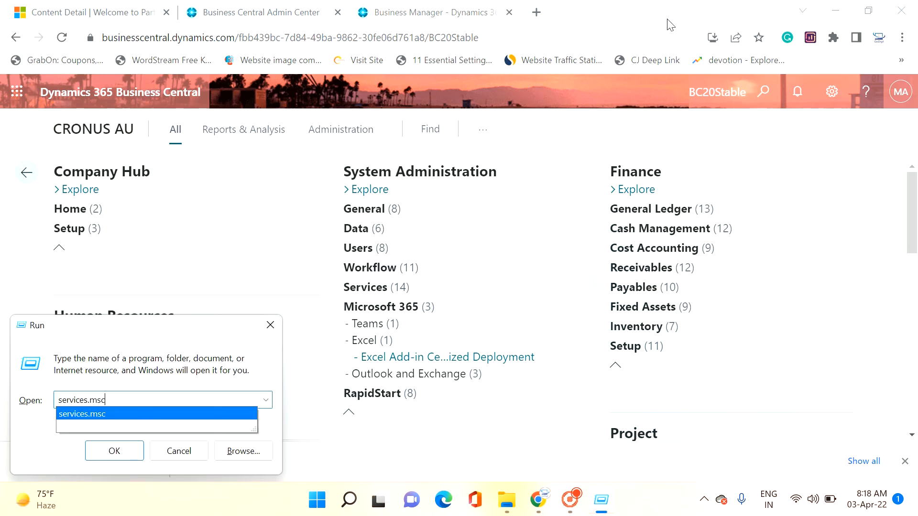
pyautogui.press('Return')
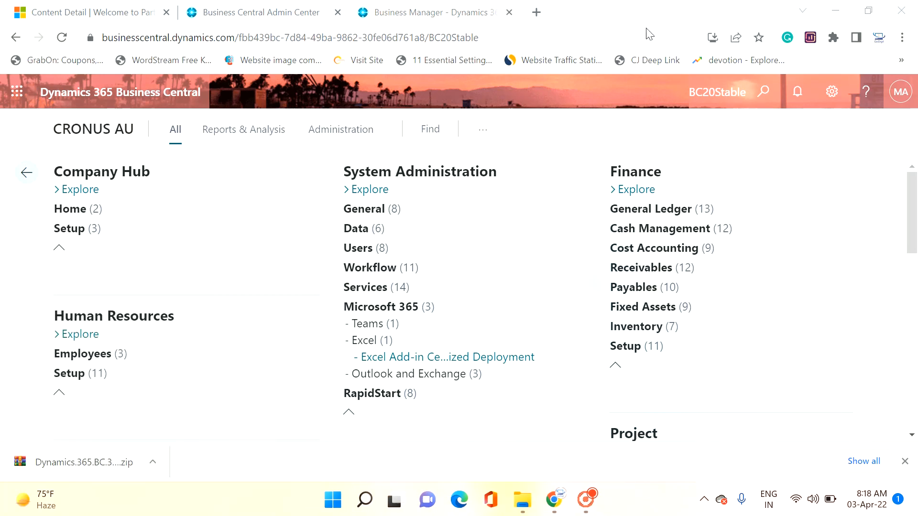
# Step: Check the status of the Microsoft Dynamics 365 Business Central Server [BC200] service, and minimize the Services console
pyautogui.click(335, 192)
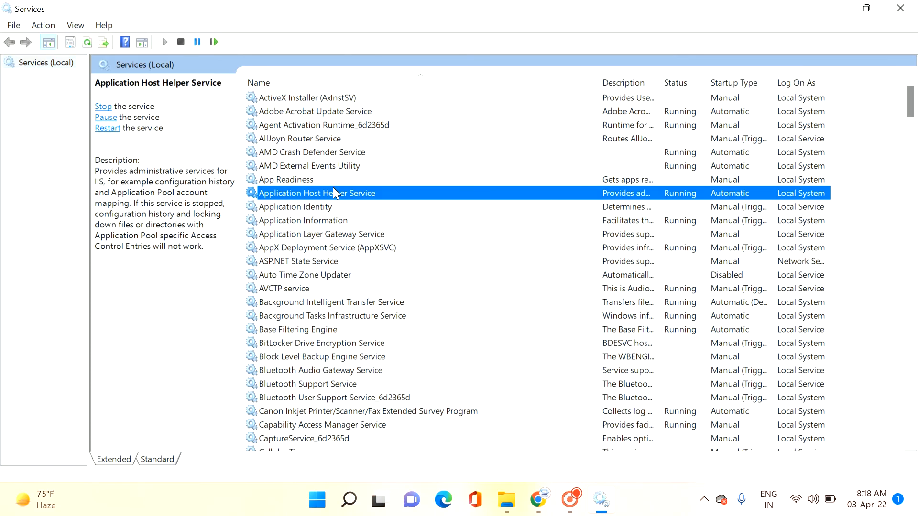
pyautogui.press('m')
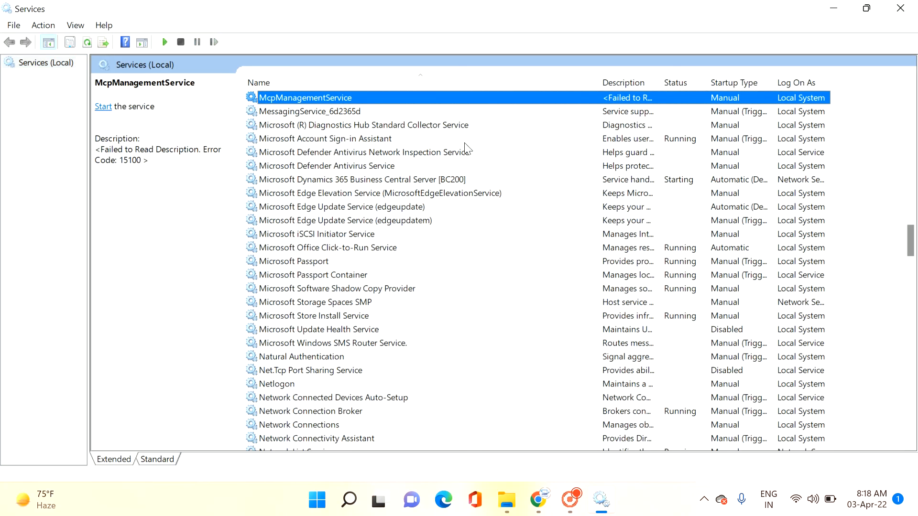
pyautogui.click(430, 181)
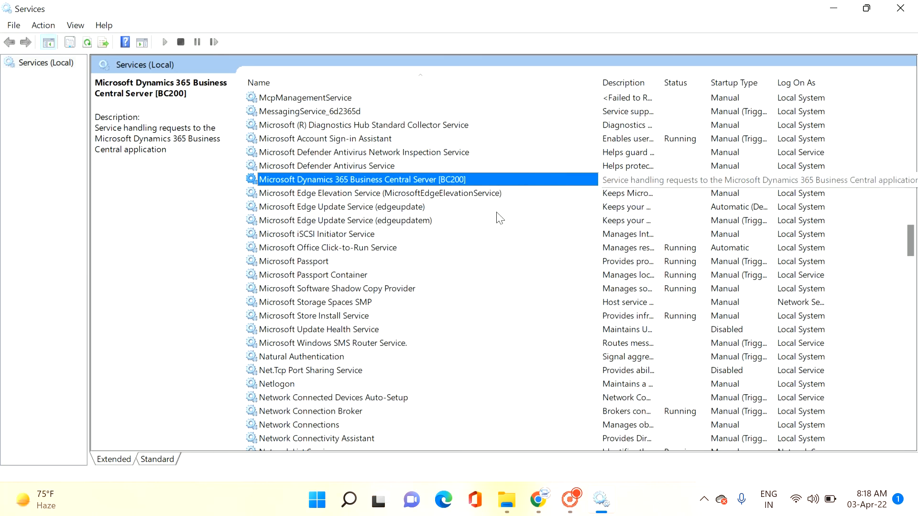
pyautogui.click(842, 12)
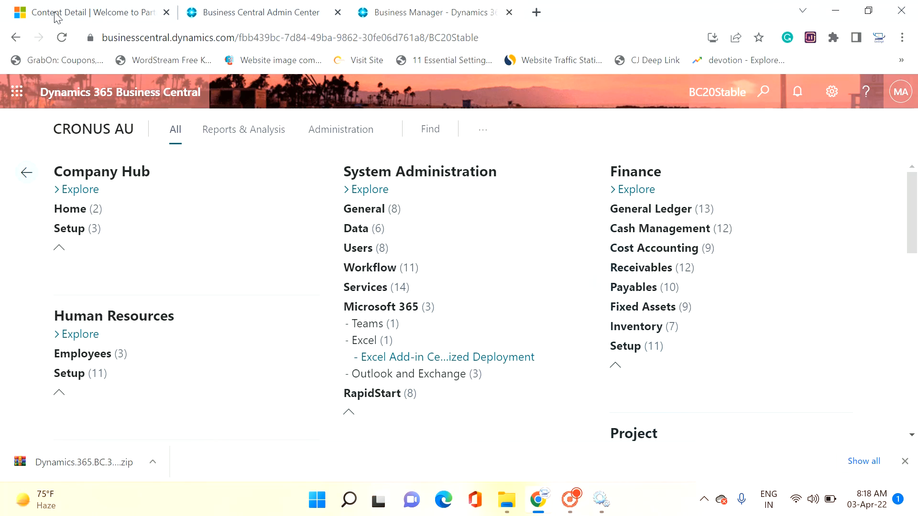
# Step: Review the environments in the Business Central admin center, and return from the all-roles overview in BC20Stable to the Business Manager Evaluation role's features
pyautogui.click(268, 15)
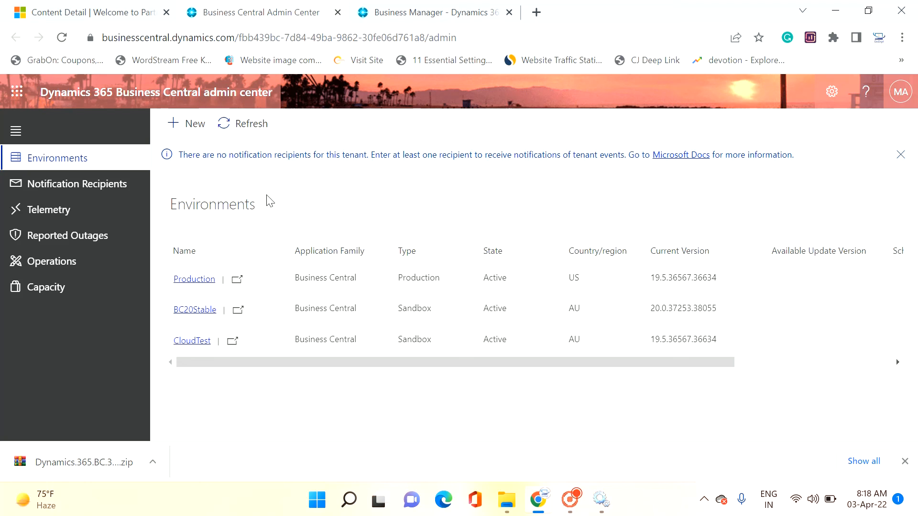
pyautogui.click(454, 10)
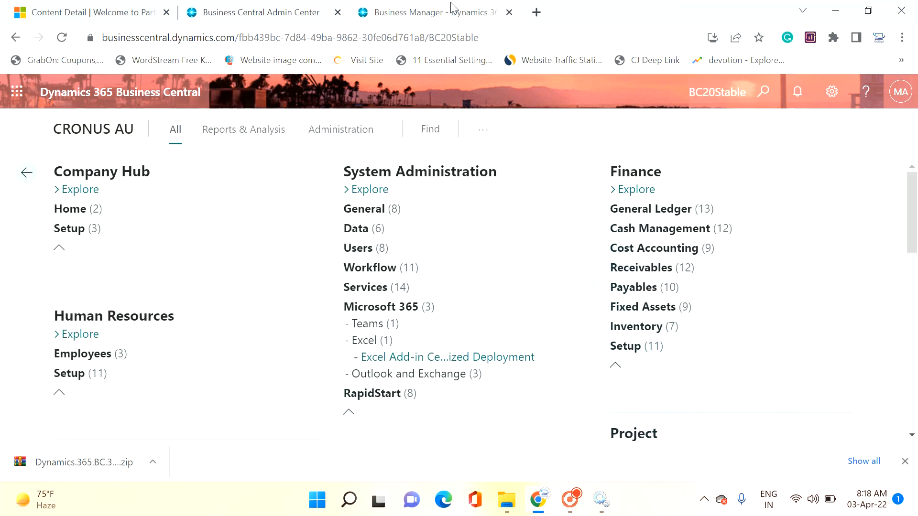
pyautogui.click(23, 170)
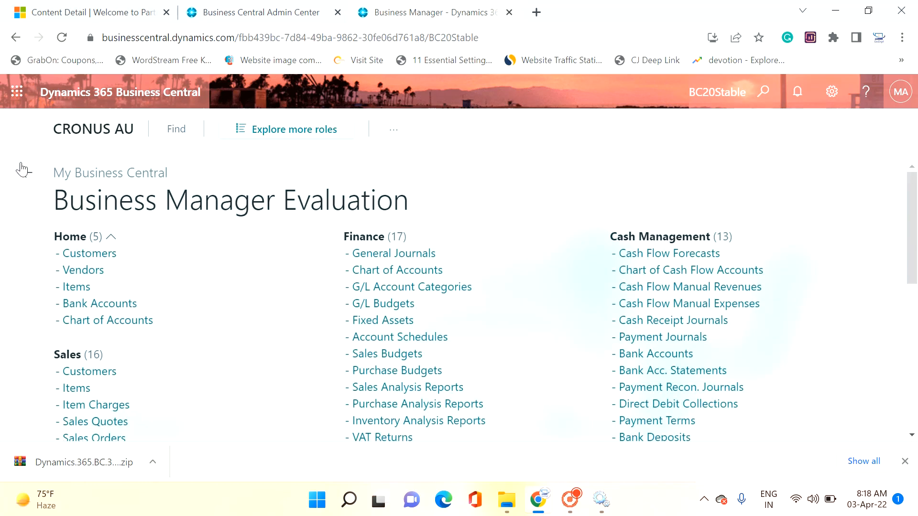